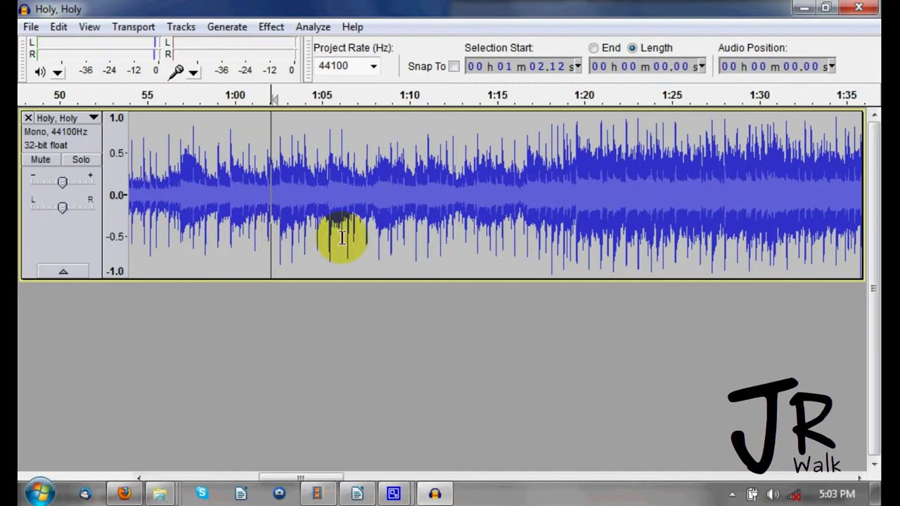
Try edit points and selections between 1:02 and 1:12, ending at 1:08.92
{"action": "left_click", "coordinate": [320, 195]}
{"action": "left_click", "coordinate": [359, 196]}
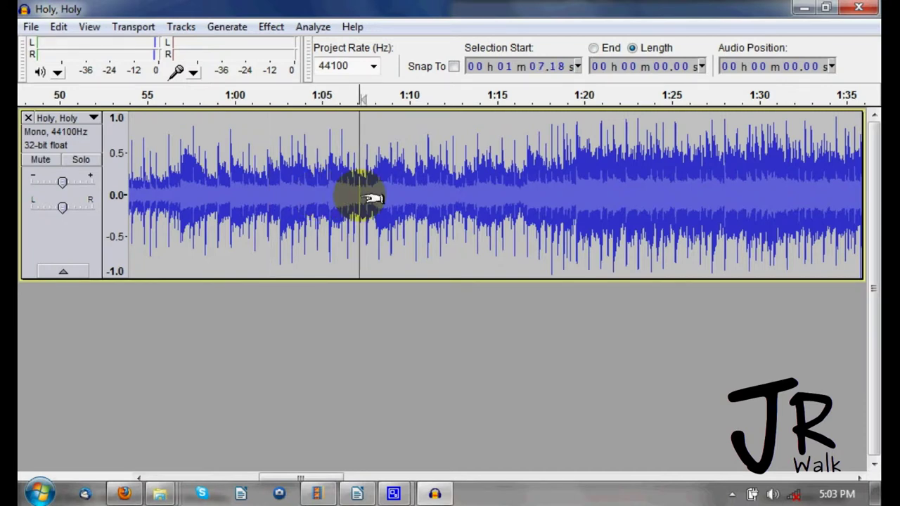
{"action": "left_click", "coordinate": [276, 206]}
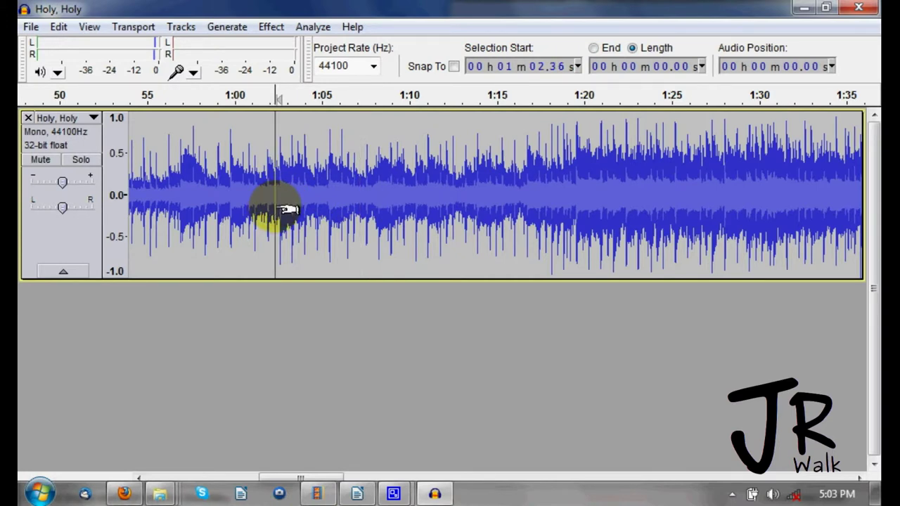
{"action": "left_click_drag", "start_coordinate": [278, 210], "coordinate": [426, 197]}
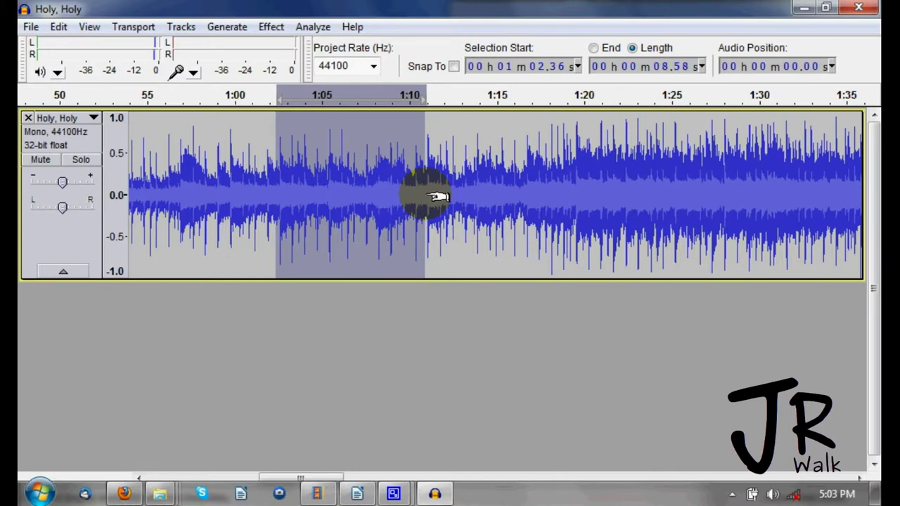
{"action": "left_click", "coordinate": [457, 209]}
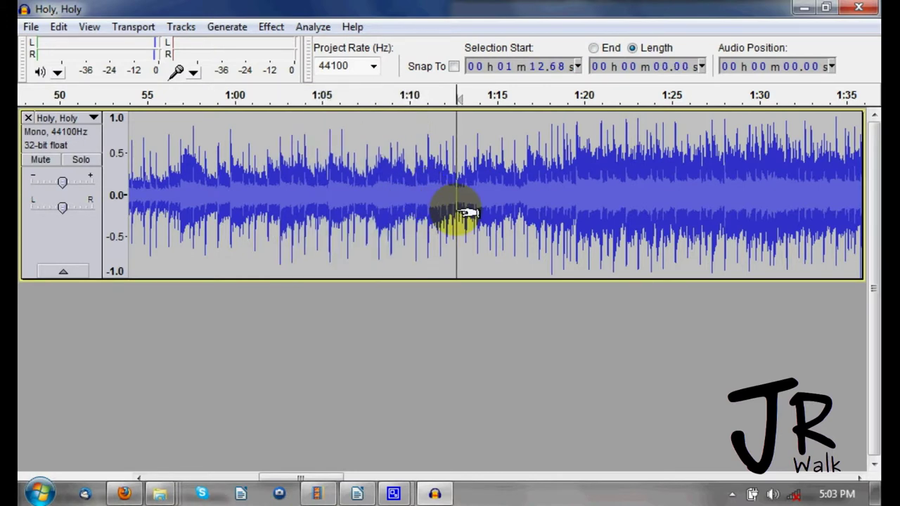
{"action": "left_click", "coordinate": [390, 204]}
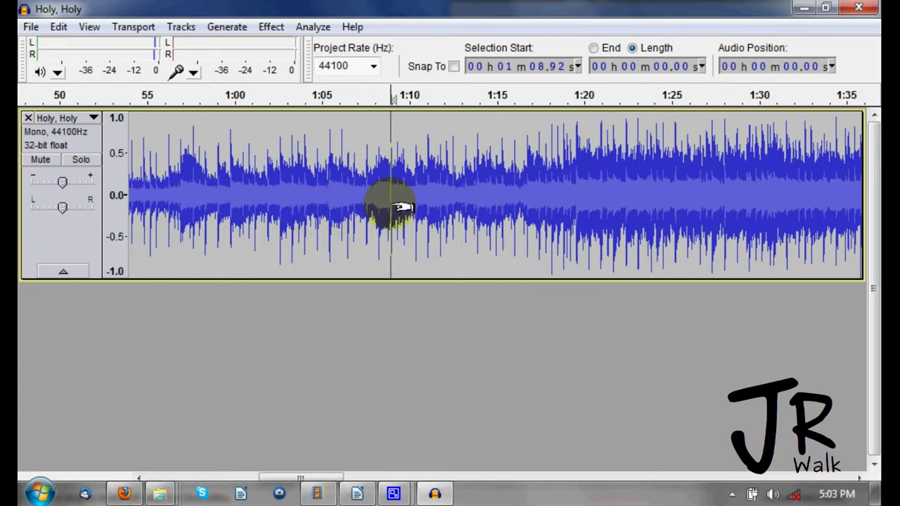
Select the entire Holy, Holy track and duplicate it with Ctrl+D
{"action": "key", "text": "ctrl+1"}
{"action": "key", "text": "ctrl+1"}
{"action": "key", "text": "ctrl+1"}
{"action": "key", "text": "ctrl+1"}
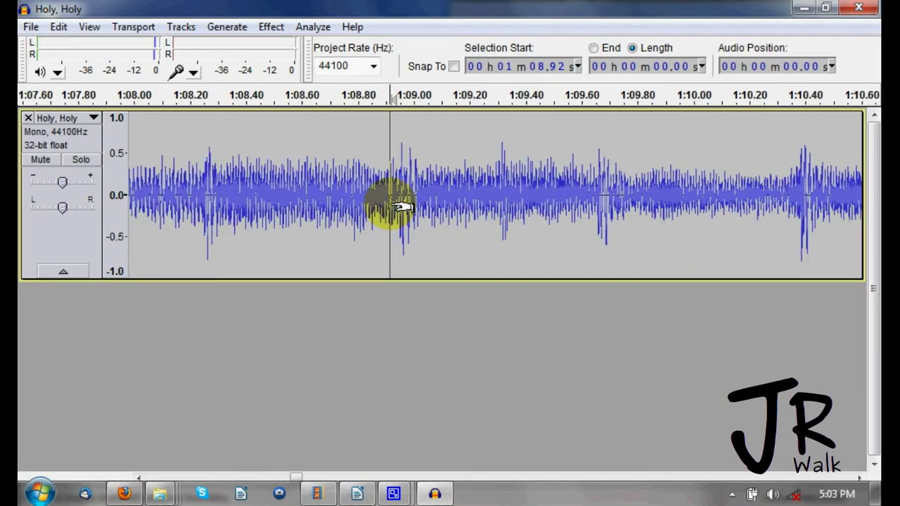
{"action": "key", "text": "ctrl+1"}
{"action": "key", "text": "ctrl+3"}
{"action": "key", "text": "ctrl+3"}
{"action": "key", "text": "ctrl+3"}
{"action": "key", "text": "ctrl+3"}
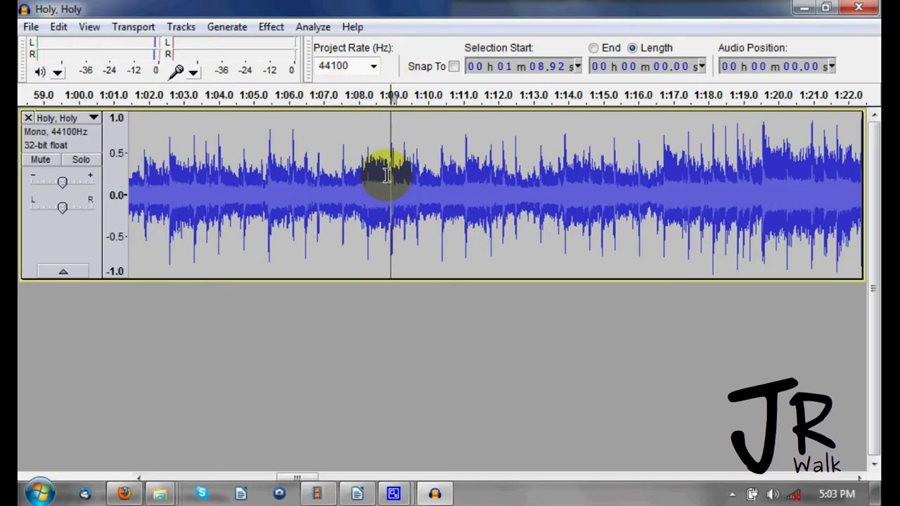
{"action": "scroll", "coordinate": [386, 176], "scroll_direction": "left", "scroll_amount": 1}
{"action": "scroll", "coordinate": [386, 176], "scroll_direction": "left", "scroll_amount": 5}
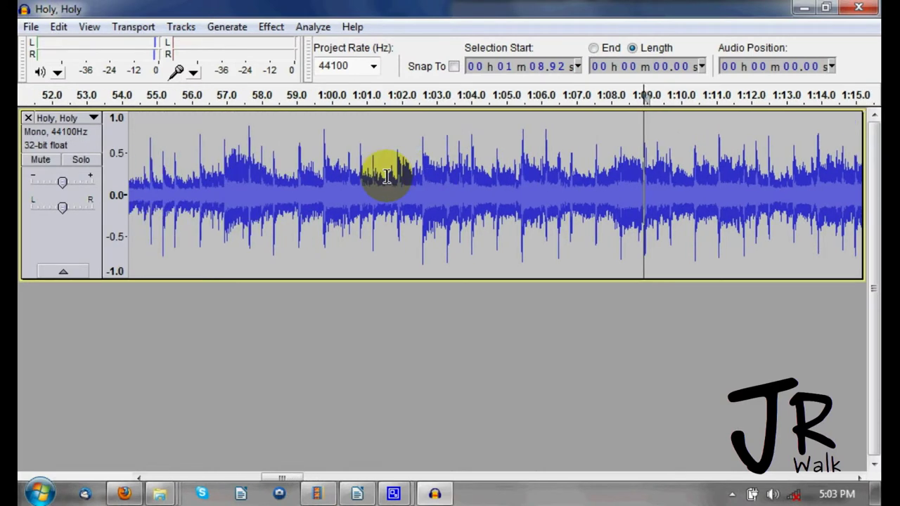
{"action": "scroll", "coordinate": [385, 175], "scroll_direction": "right", "scroll_amount": 4}
{"action": "scroll", "coordinate": [386, 175], "scroll_direction": "right", "scroll_amount": 4}
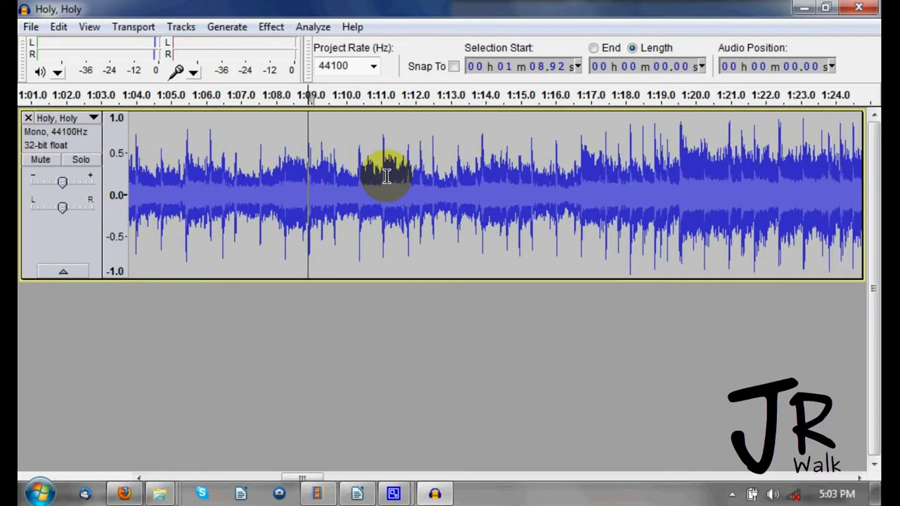
{"action": "scroll", "coordinate": [386, 176], "scroll_direction": "left", "scroll_amount": 1}
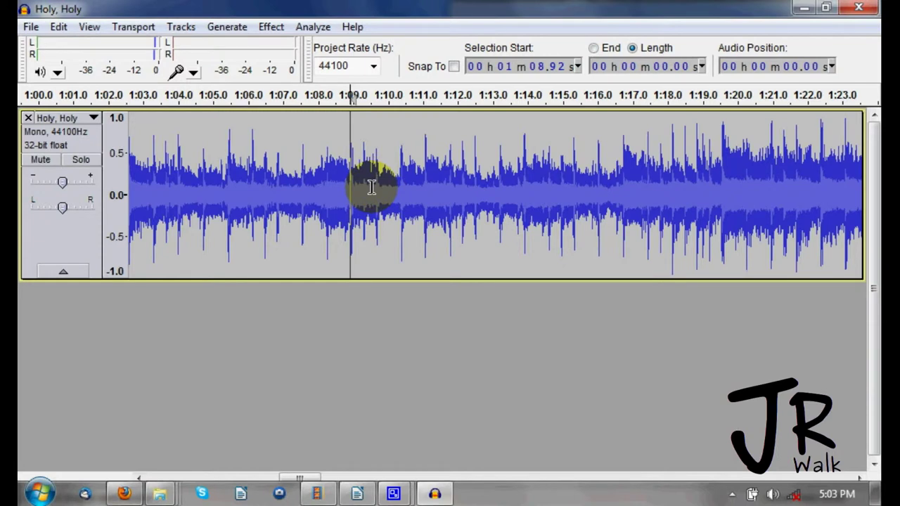
{"action": "left_click", "coordinate": [372, 186]}
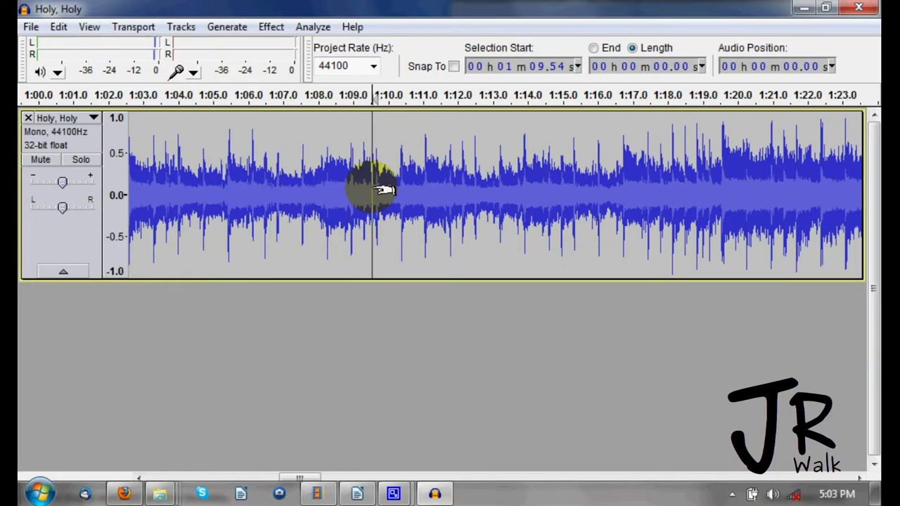
{"action": "key", "text": "ctrl+a"}
{"action": "key", "text": "ctrl+d"}
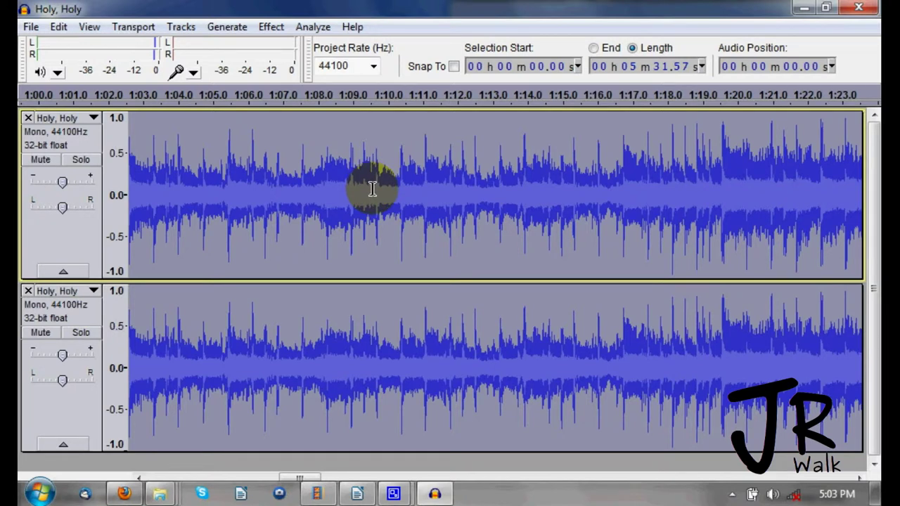
Make another copy of the track and scroll through the duplicated tracks
{"action": "key", "text": "ctrl+d"}
{"action": "left_click", "coordinate": [373, 188]}
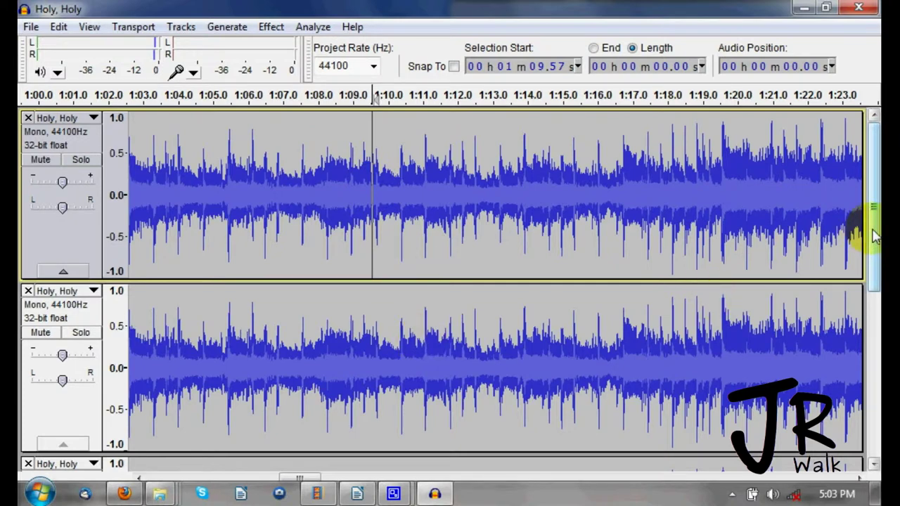
{"action": "left_click_drag", "start_coordinate": [875, 236], "coordinate": [864, 197]}
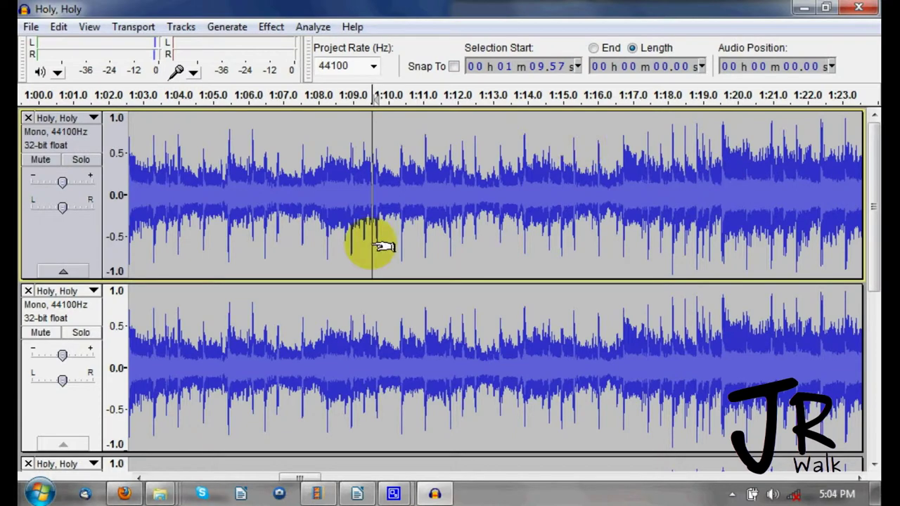
{"action": "scroll", "coordinate": [381, 245], "scroll_direction": "down", "scroll_amount": 2}
{"action": "scroll", "coordinate": [373, 244], "scroll_direction": "up", "scroll_amount": 1}
{"action": "scroll", "coordinate": [370, 244], "scroll_direction": "down", "scroll_amount": 3}
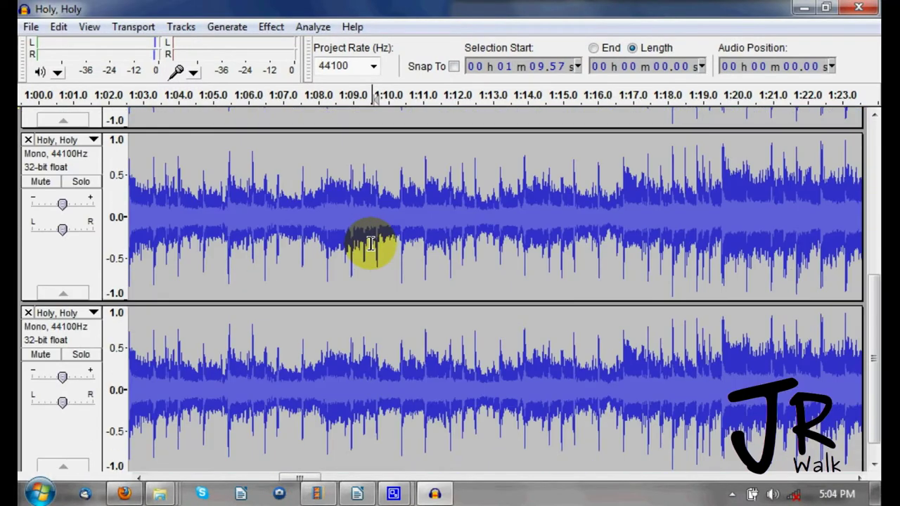
{"action": "scroll", "coordinate": [371, 244], "scroll_direction": "down", "scroll_amount": 1}
{"action": "scroll", "coordinate": [368, 241], "scroll_direction": "up", "scroll_amount": 3}
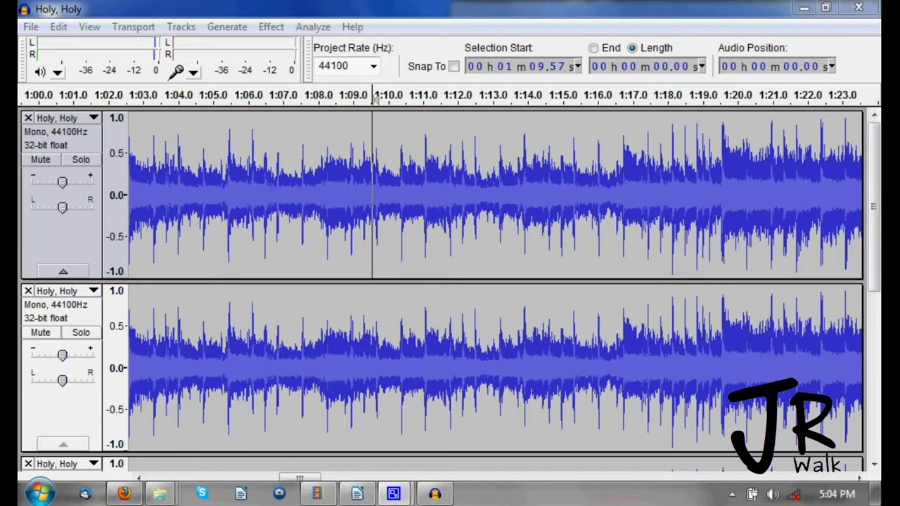
Close the duplicate Holy, Holy track so only the original remains
{"action": "left_click", "coordinate": [28, 294]}
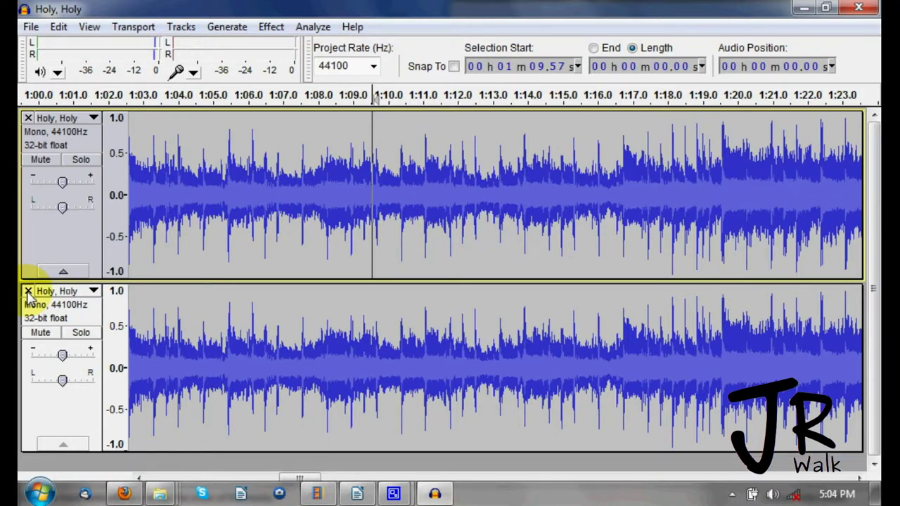
{"action": "left_click", "coordinate": [29, 291]}
{"action": "left_click", "coordinate": [277, 243]}
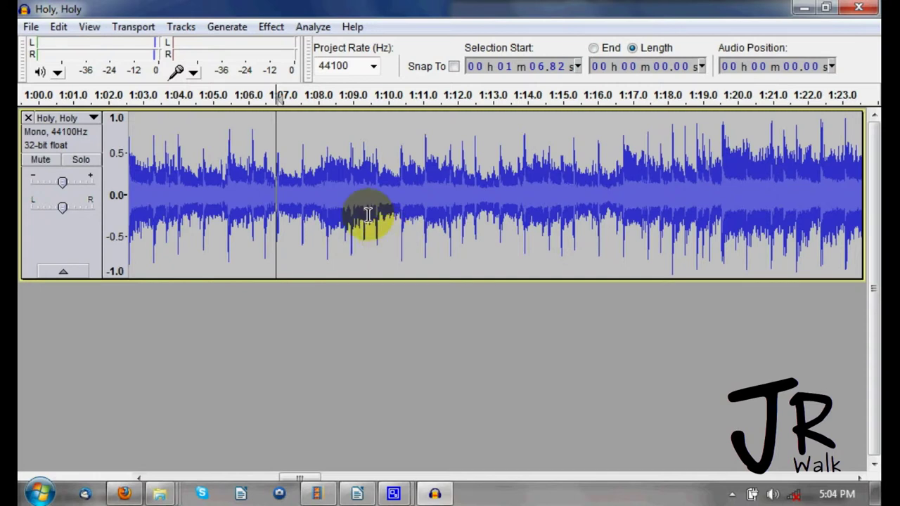
Slide the Holy, Holy clip slightly later with the Time Shift tool (F5)
{"action": "left_click", "coordinate": [307, 184]}
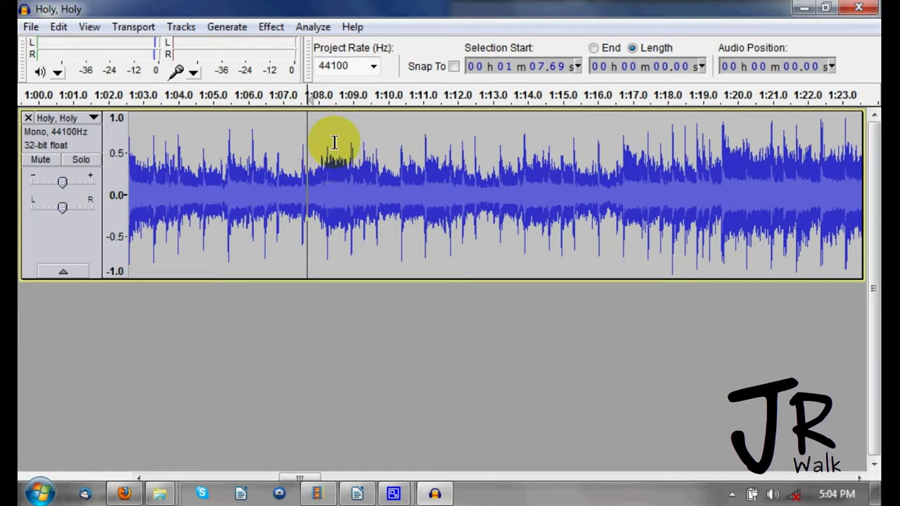
{"action": "key", "text": "F5"}
{"action": "left_click_drag", "start_coordinate": [335, 143], "coordinate": [372, 138]}
{"action": "key", "text": "F1"}
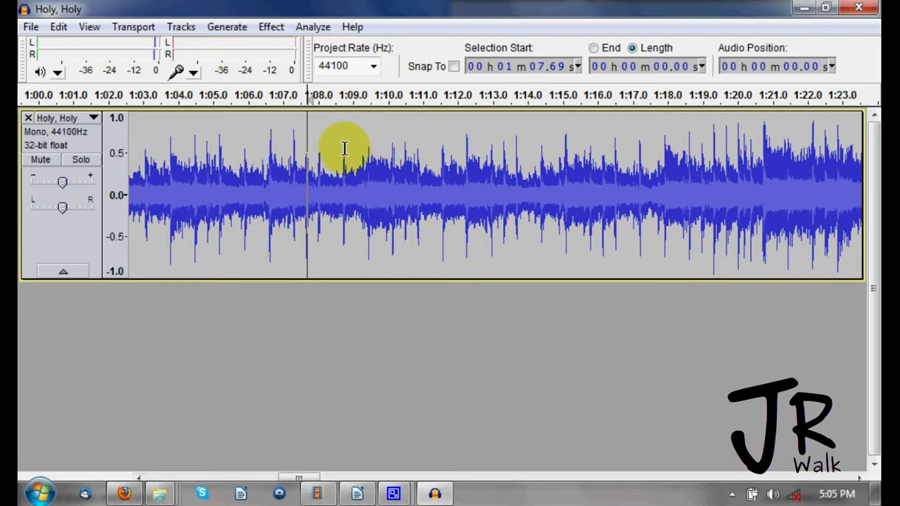
Select 3.52 s of audio starting at 1:06.41
{"action": "key", "text": "F5"}
{"action": "key", "text": "F1"}
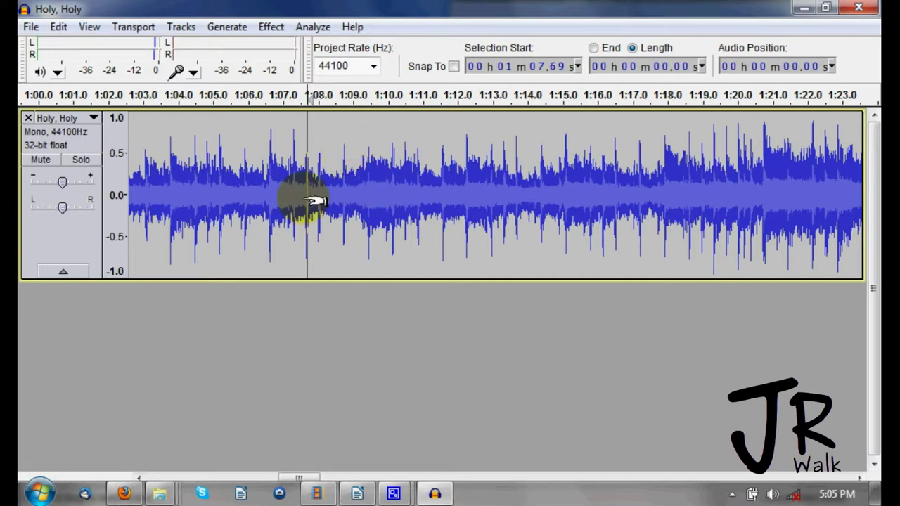
{"action": "left_click_drag", "start_coordinate": [263, 222], "coordinate": [385, 231]}
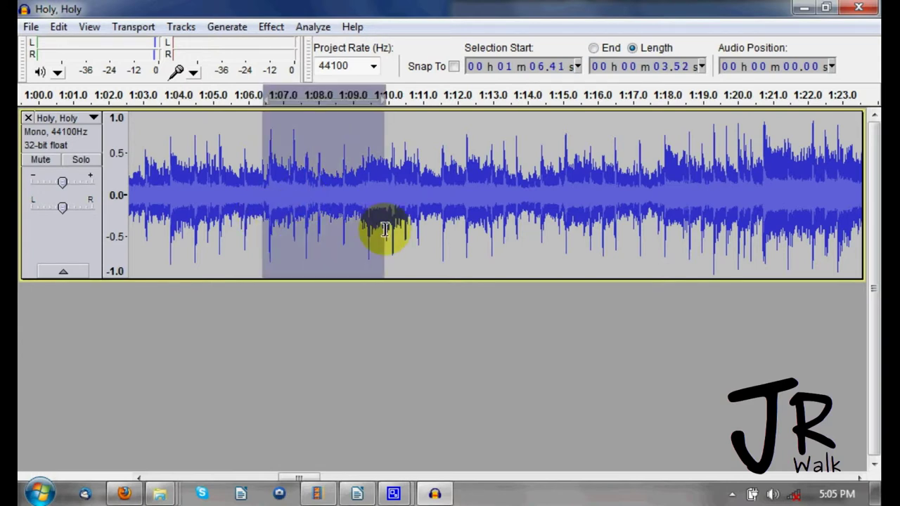
Apply Normalize to the 1:06.4–1:09.9 selection, then set the edit point at 1:09.09
{"action": "left_click", "coordinate": [272, 30]}
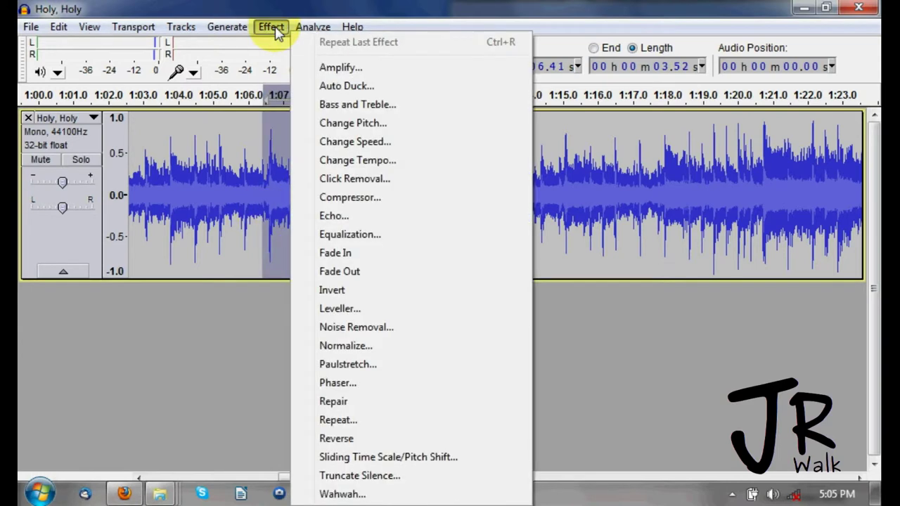
{"action": "left_click", "coordinate": [345, 345]}
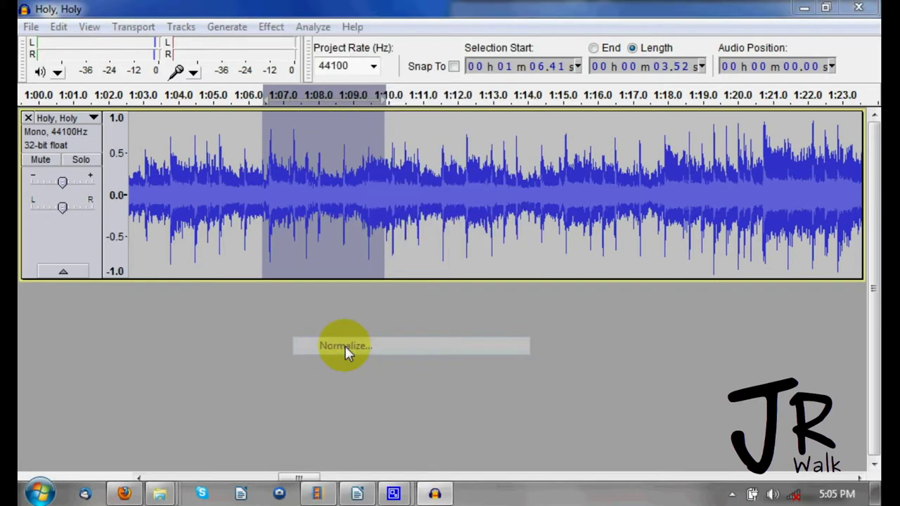
{"action": "left_click", "coordinate": [450, 318]}
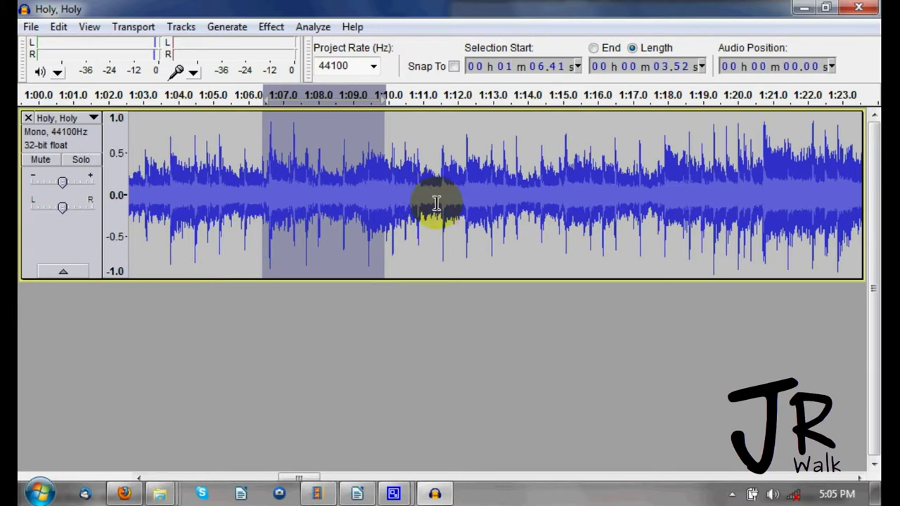
{"action": "left_click_drag", "start_coordinate": [437, 204], "coordinate": [518, 213]}
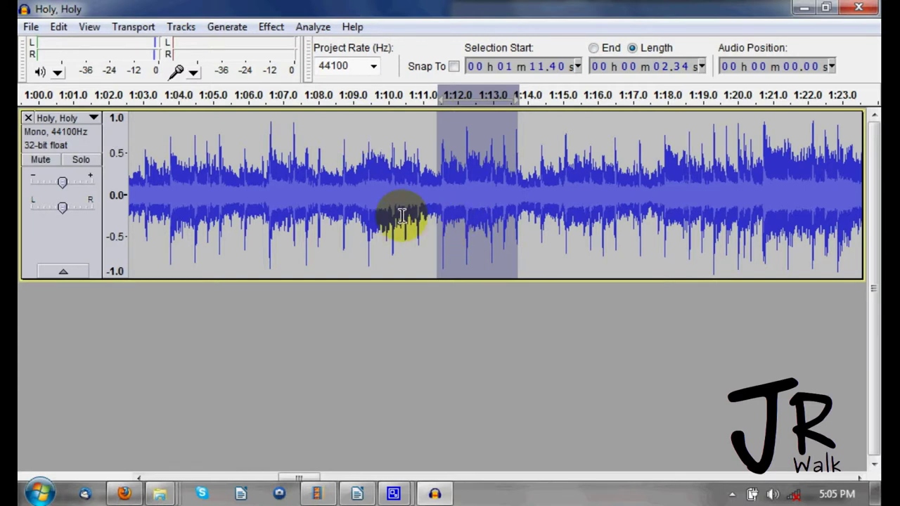
{"action": "left_click", "coordinate": [355, 242]}
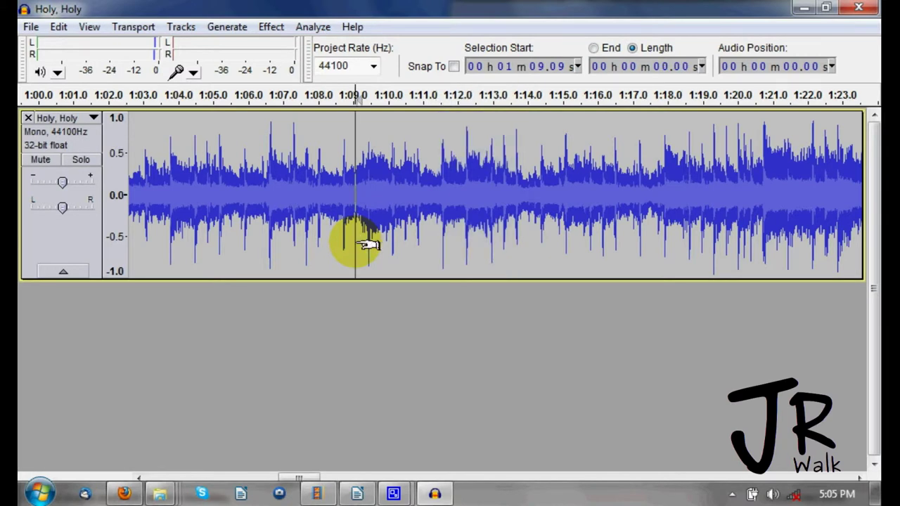
Add labels at 1:09.09 and 1:11.62 with Ctrl+B, then return to the track start
{"action": "key", "text": "ctrl+b"}
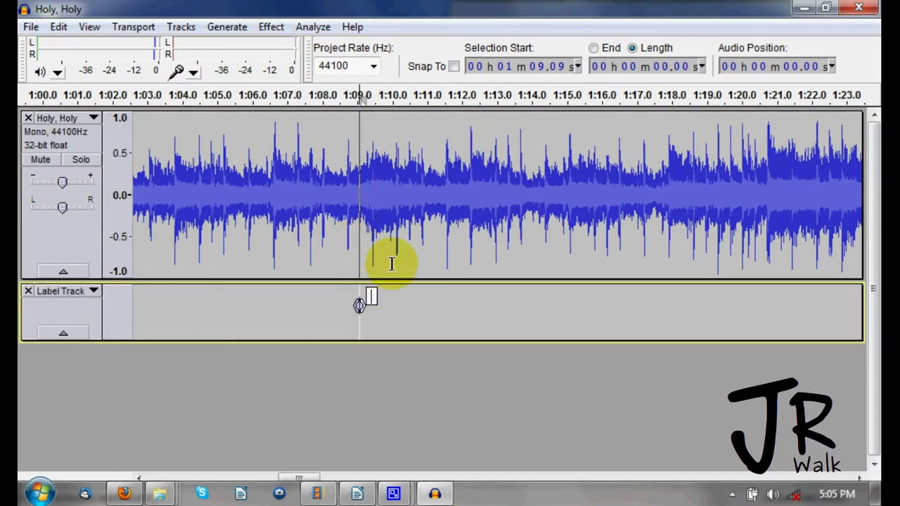
{"action": "left_click", "coordinate": [447, 254]}
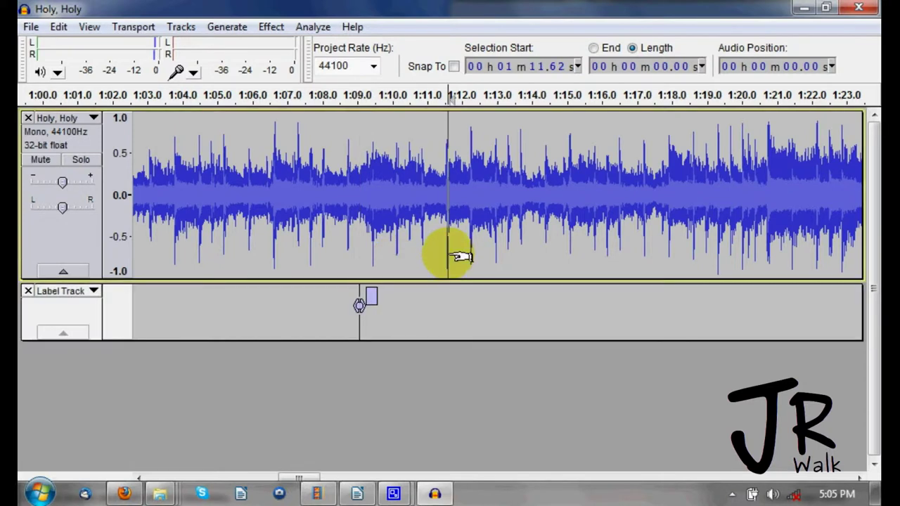
{"action": "key", "text": "ctrl+b"}
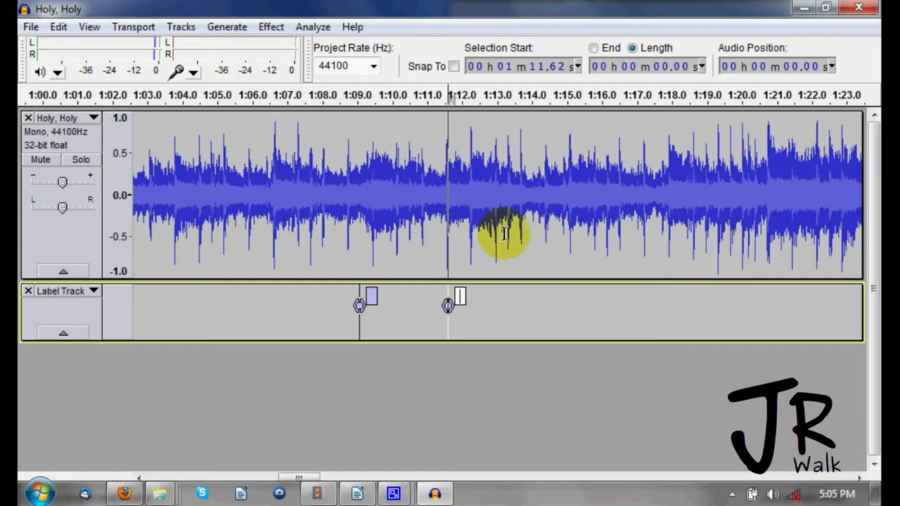
{"action": "left_click", "coordinate": [502, 197]}
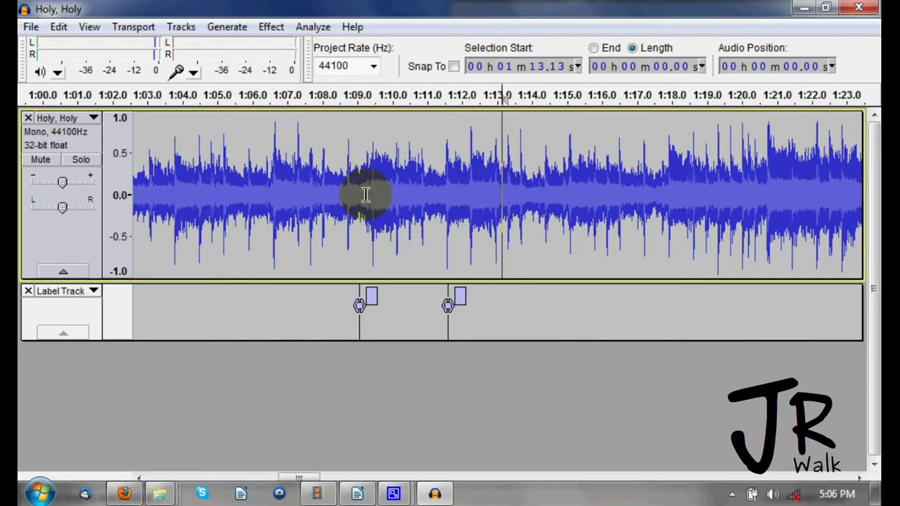
{"action": "key", "text": "Home"}
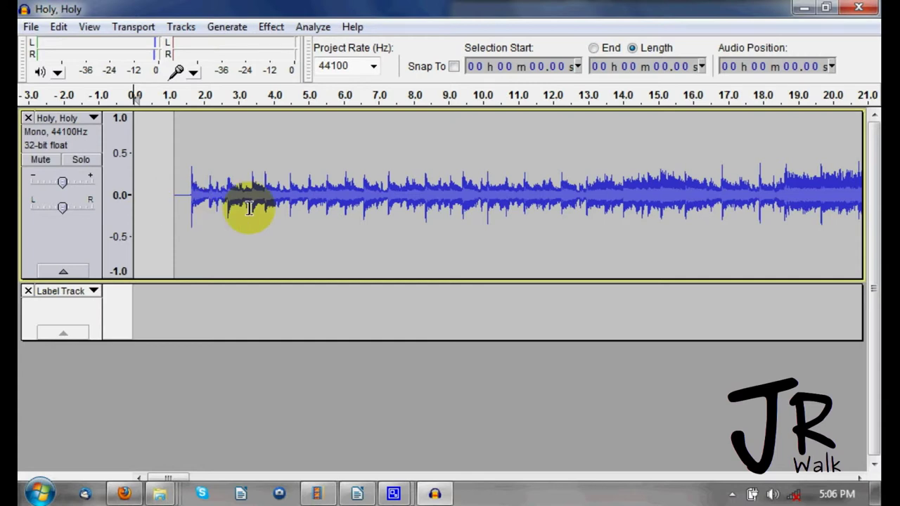
Record a few seconds of audio appended to the track end with Shift+R
{"action": "key", "text": "End"}
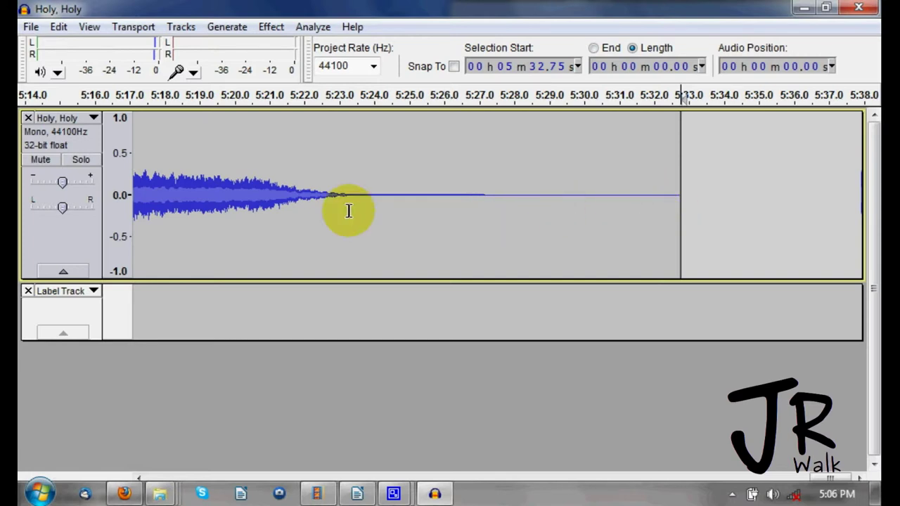
{"action": "key", "text": "Home"}
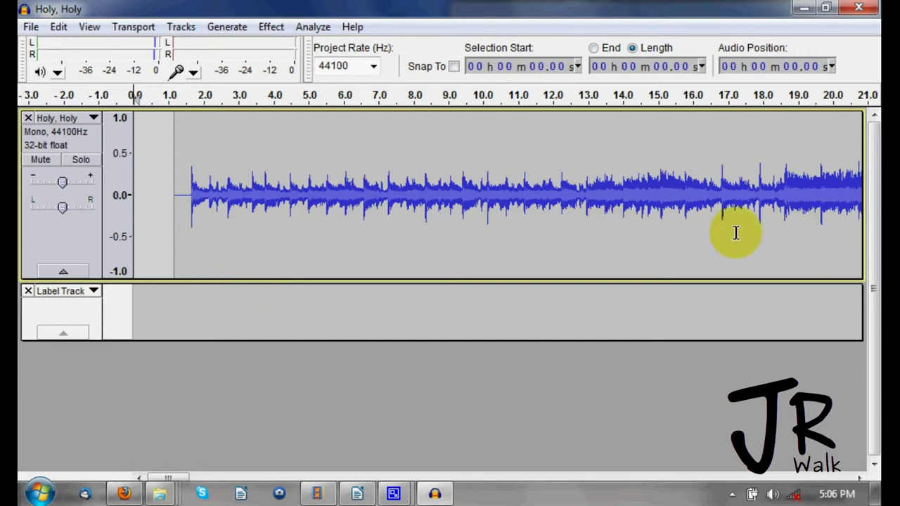
{"action": "left_click", "coordinate": [307, 257]}
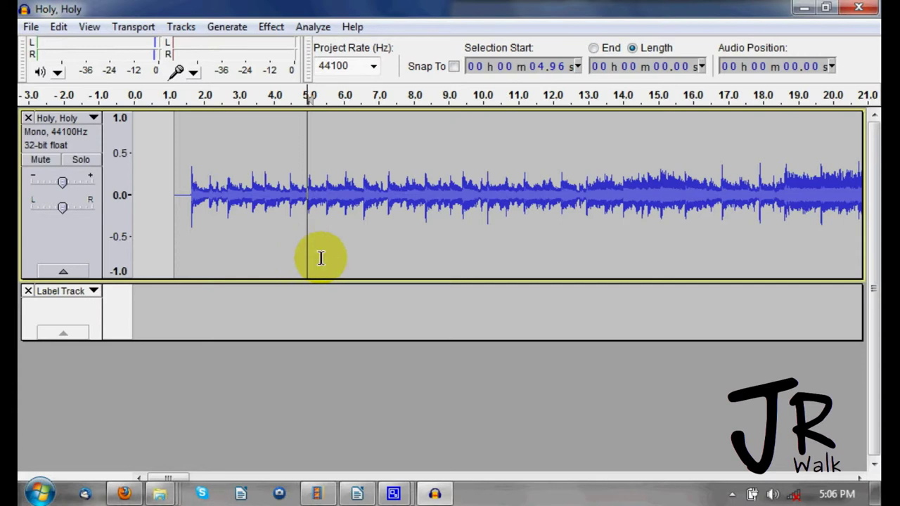
{"action": "key", "text": "shift+r"}
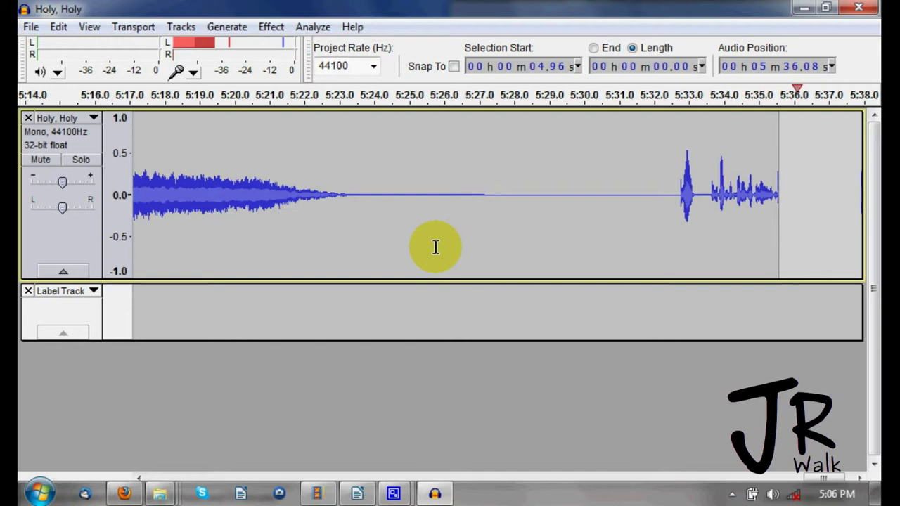
{"action": "key", "text": "space"}
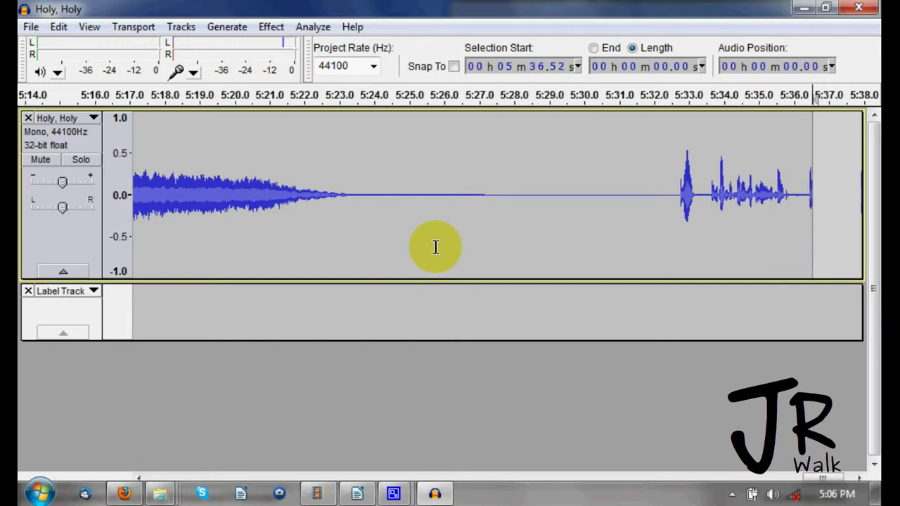
Play the ending from 5:25.11 to check the recording, then fit the project
{"action": "left_click", "coordinate": [413, 240]}
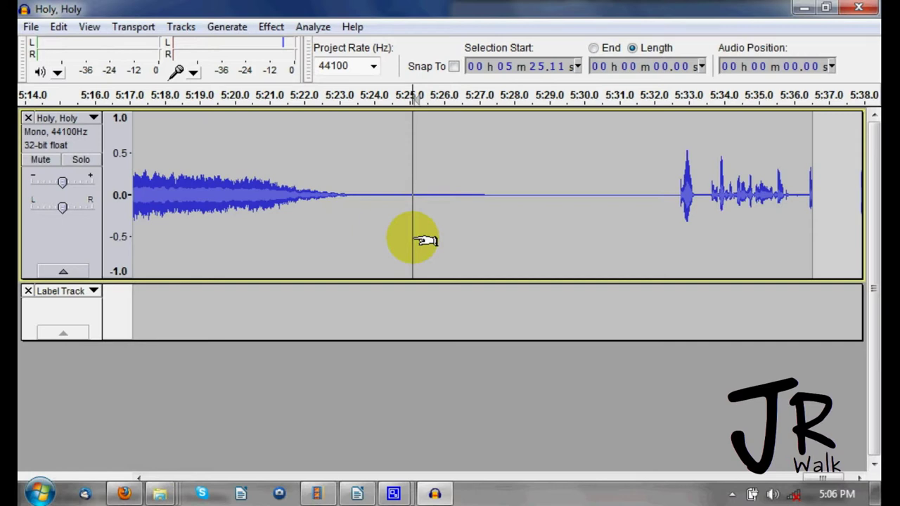
{"action": "key", "text": "space"}
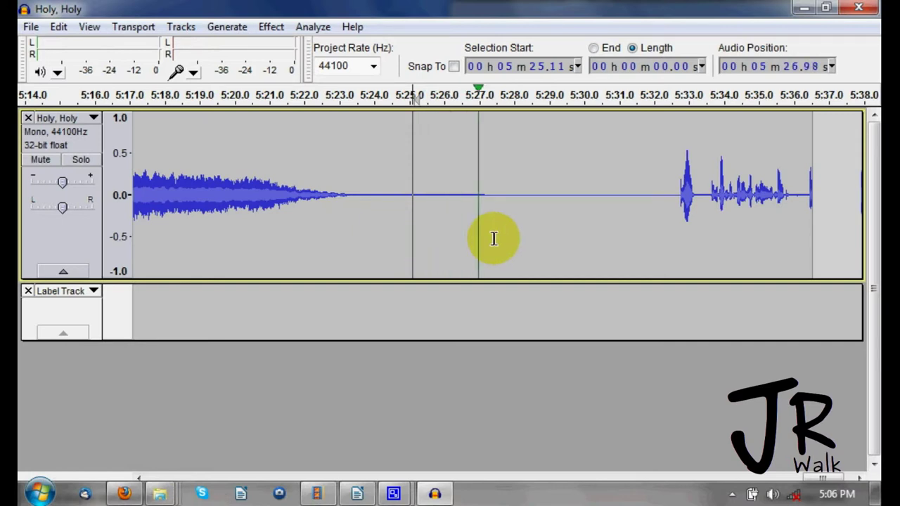
{"action": "key", "text": "x"}
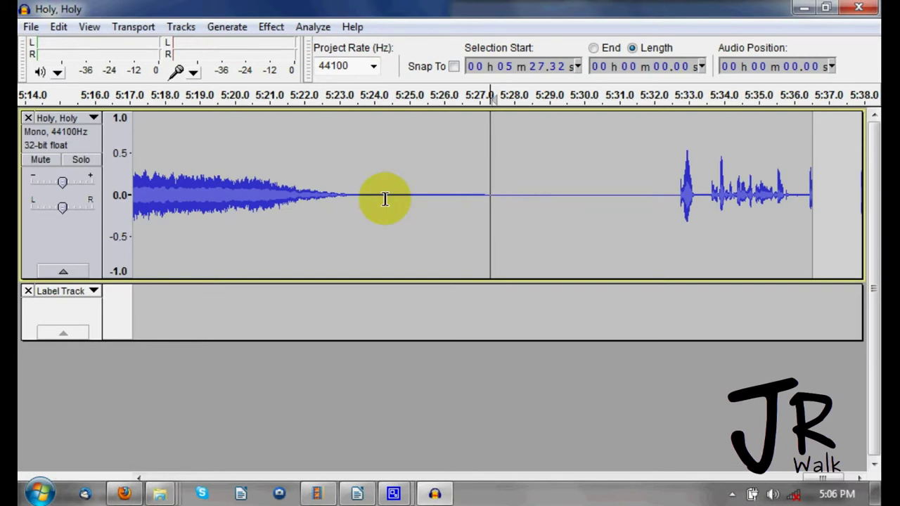
{"action": "key", "text": "ctrl+f"}
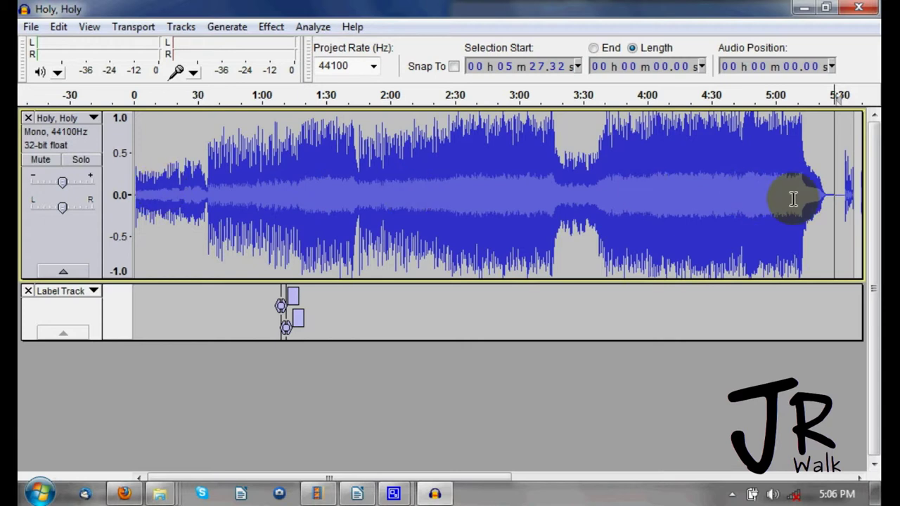
Zoom in and out around 2:11.85 to inspect the song
{"action": "left_click", "coordinate": [415, 217]}
{"action": "key", "text": "ctrl+1"}
{"action": "key", "text": "ctrl+1"}
{"action": "key", "text": "ctrl+1"}
{"action": "key", "text": "ctrl+1"}
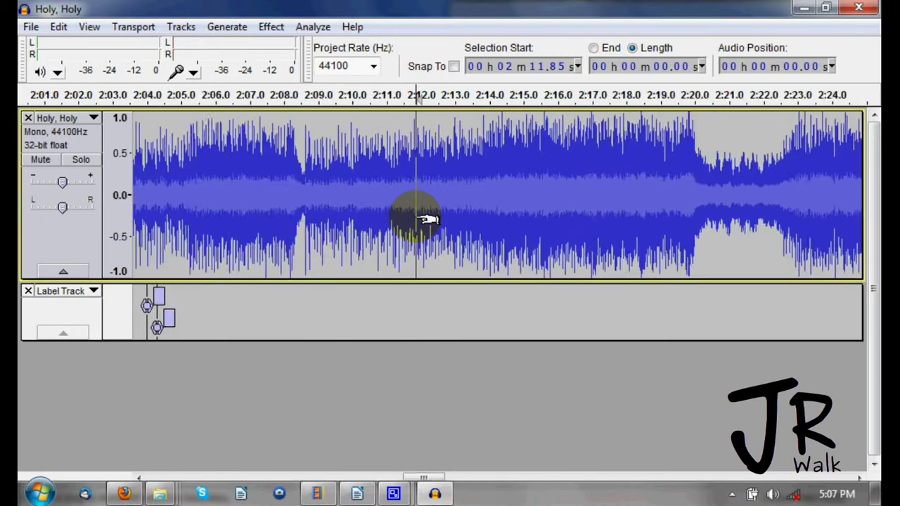
{"action": "key", "text": "ctrl+1"}
{"action": "key", "text": "ctrl+1"}
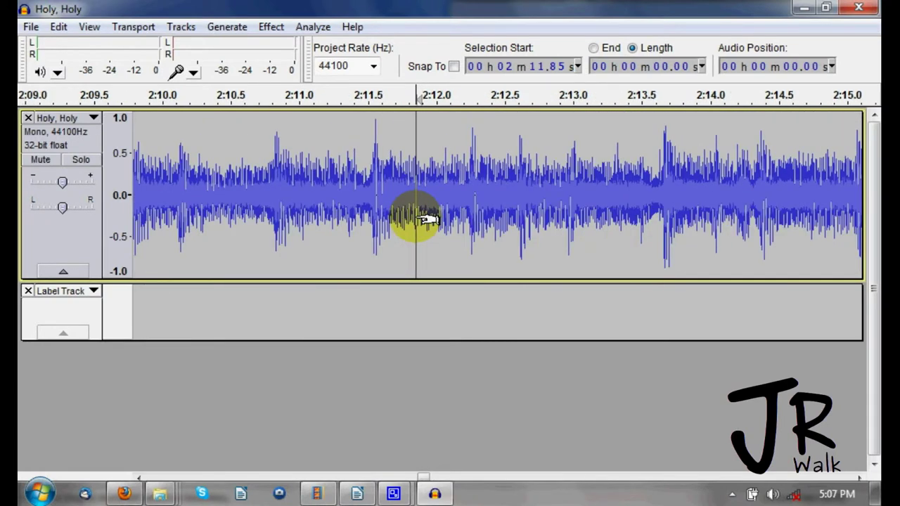
{"action": "key", "text": "ctrl+3"}
{"action": "key", "text": "ctrl+3"}
{"action": "key", "text": "ctrl+3"}
{"action": "key", "text": "ctrl+3"}
{"action": "key", "text": "ctrl+3"}
{"action": "key", "text": "ctrl+3"}
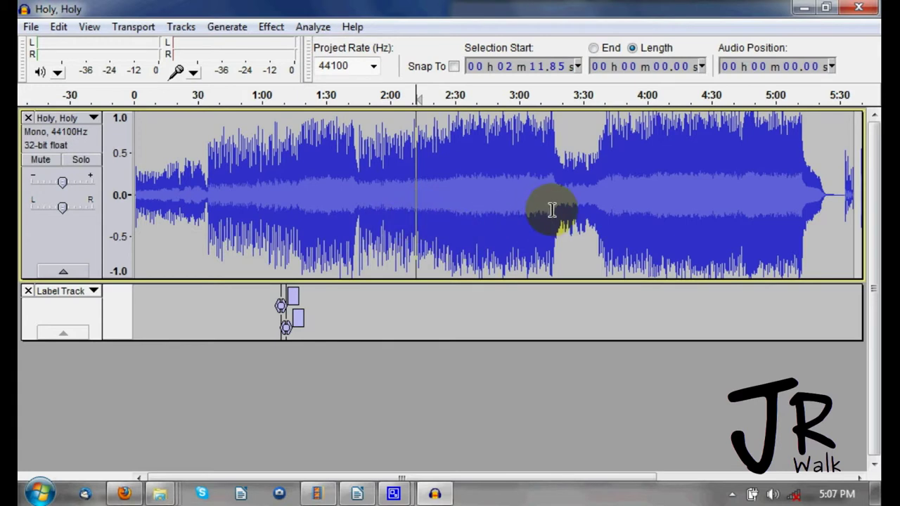
Examine the quiet passage around 3:16–3:30 by selecting and zooming to it
{"action": "left_click_drag", "start_coordinate": [553, 208], "coordinate": [606, 217]}
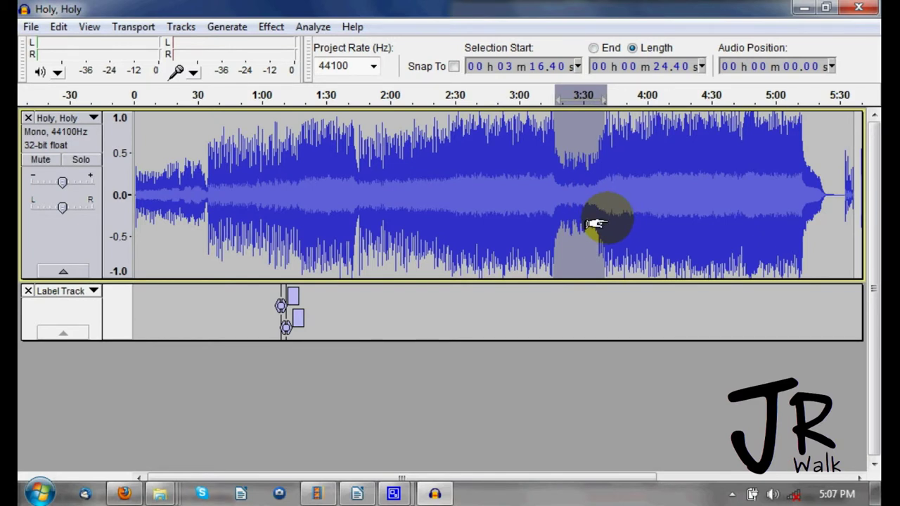
{"action": "key", "text": "ctrl+e"}
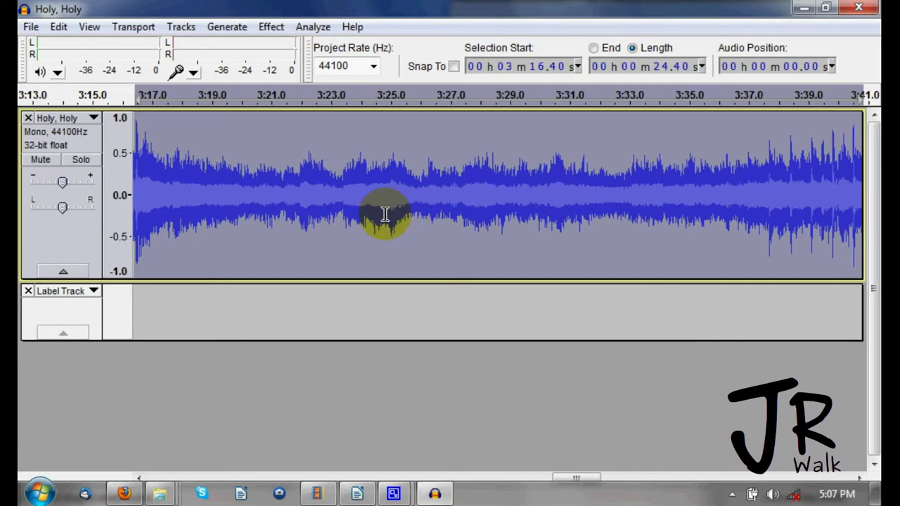
{"action": "left_click_drag", "start_coordinate": [295, 216], "coordinate": [342, 230]}
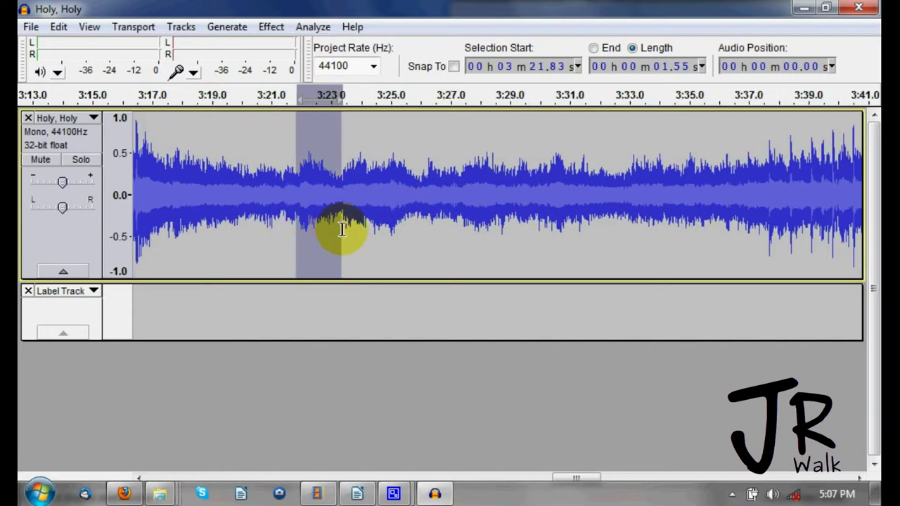
{"action": "key", "text": "ctrl+e"}
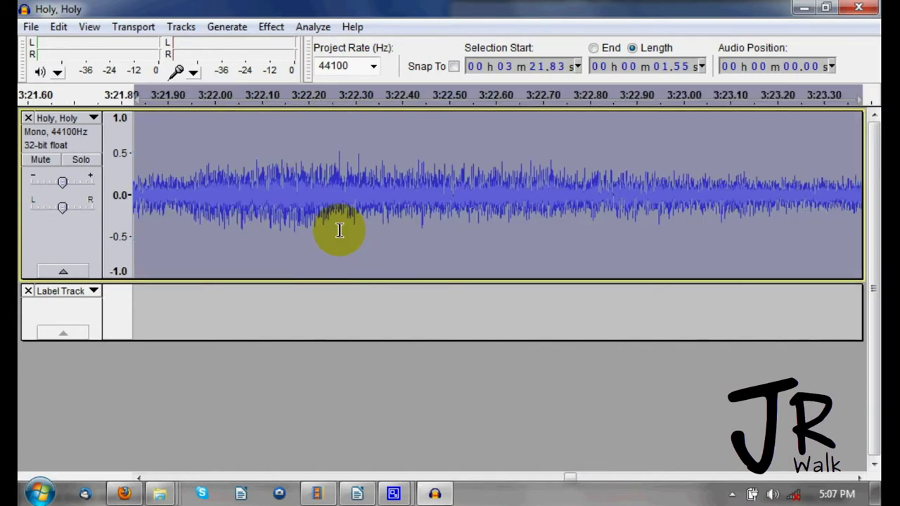
{"action": "scroll", "coordinate": [339, 229], "scroll_direction": "down", "scroll_amount": 5}
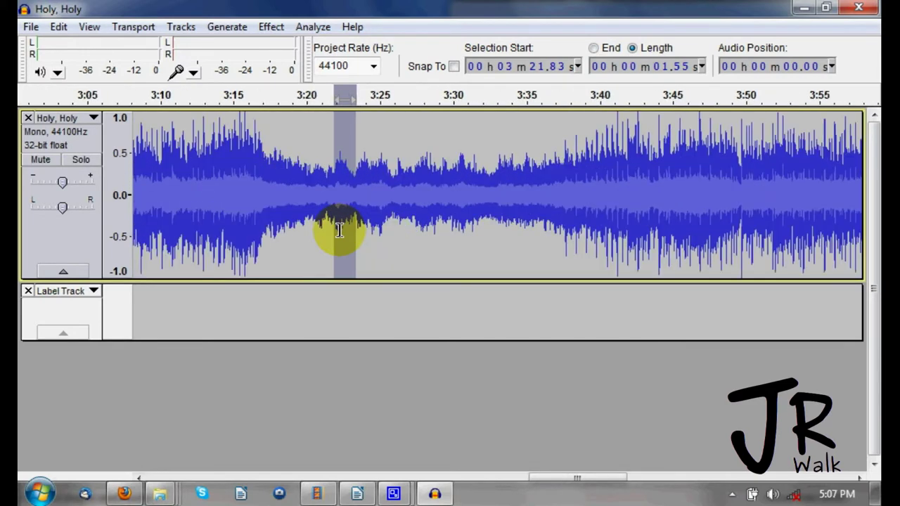
{"action": "key", "text": "ctrl+f"}
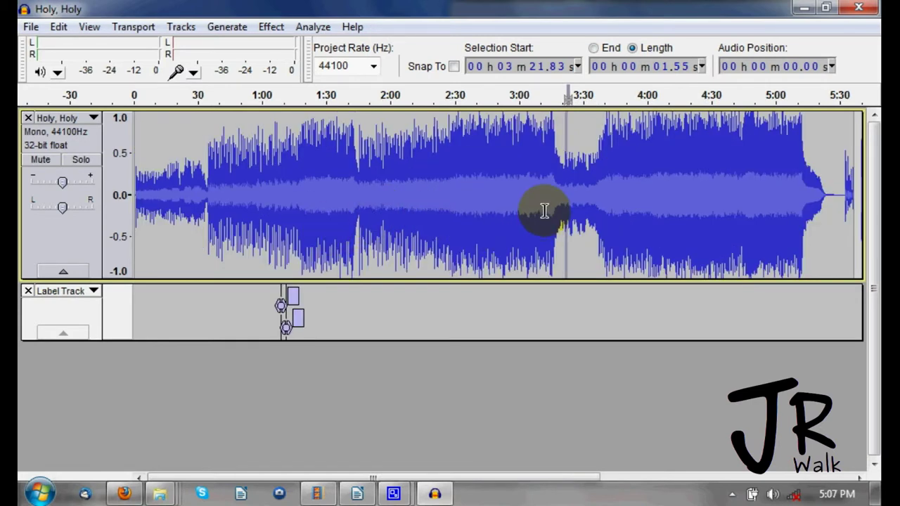
{"action": "left_click_drag", "start_coordinate": [550, 211], "coordinate": [594, 220]}
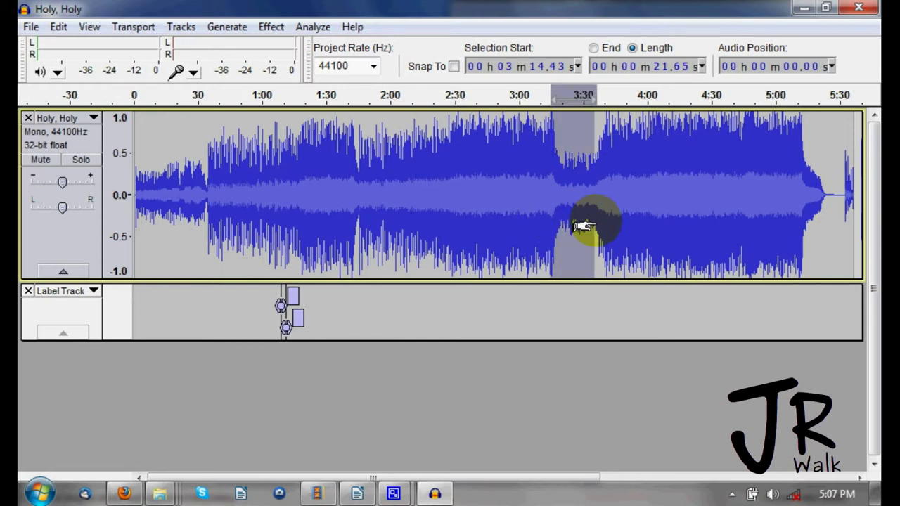
{"action": "key", "text": "ctrl+e"}
Delete 3.71 s of audio starting at 3:21.92
{"action": "left_click", "coordinate": [366, 196]}
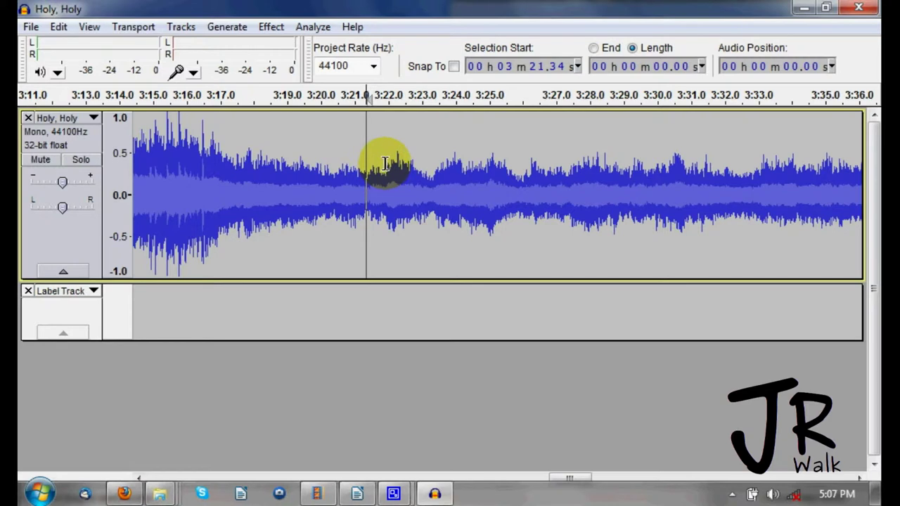
{"action": "left_click", "coordinate": [386, 163]}
{"action": "left_click_drag", "start_coordinate": [385, 163], "coordinate": [509, 158]}
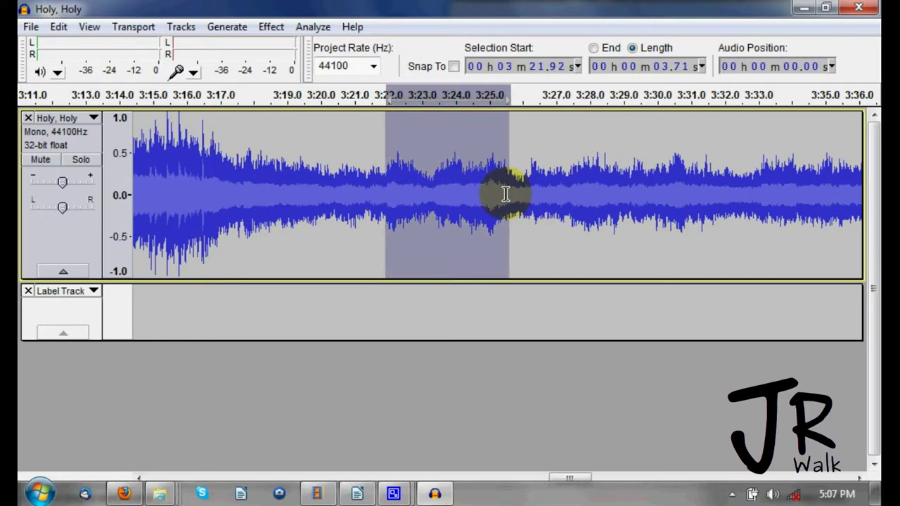
{"action": "key", "text": "Delete"}
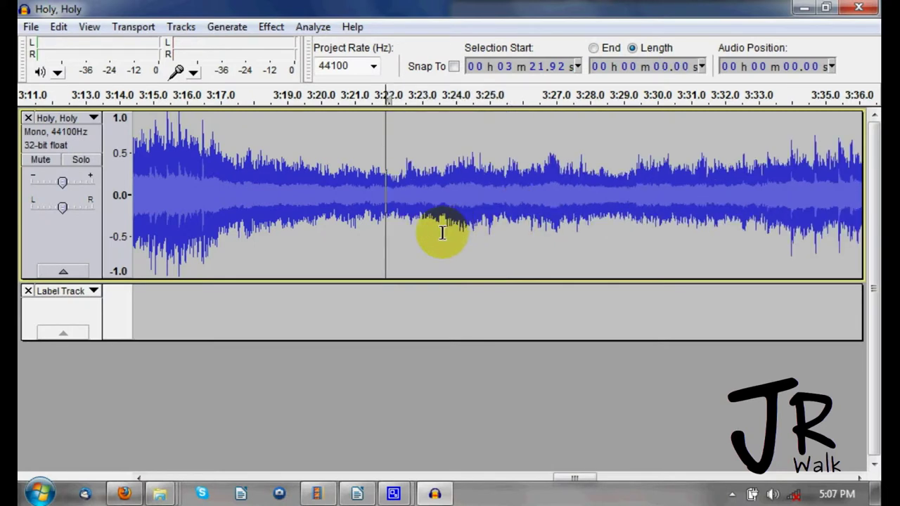
Delete 3.03 s from 3:22.29 to 3:25.3, then fit and select the whole song
{"action": "left_click_drag", "start_coordinate": [398, 205], "coordinate": [499, 216]}
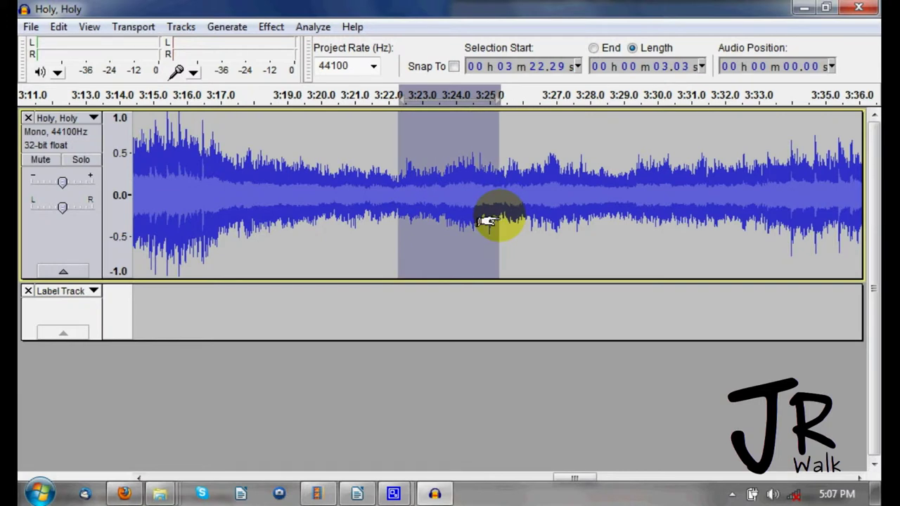
{"action": "key", "text": "Delete"}
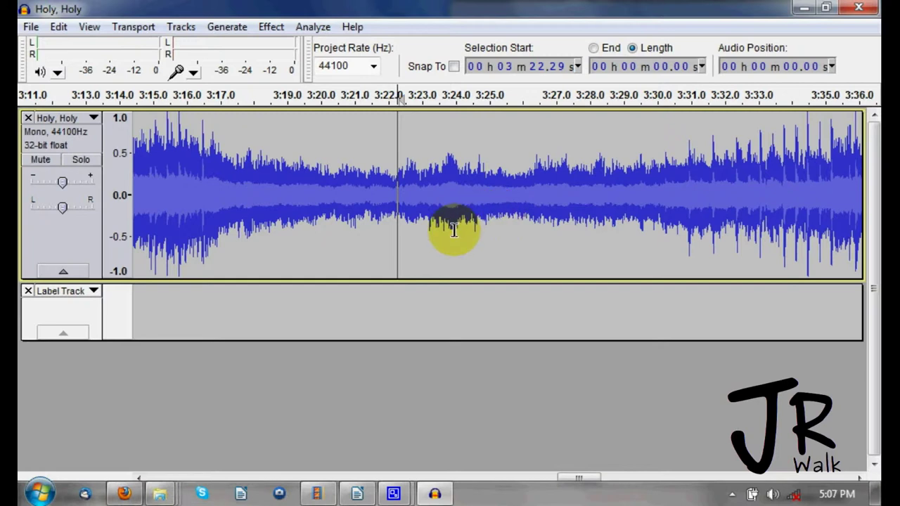
{"action": "key", "text": "ctrl+f"}
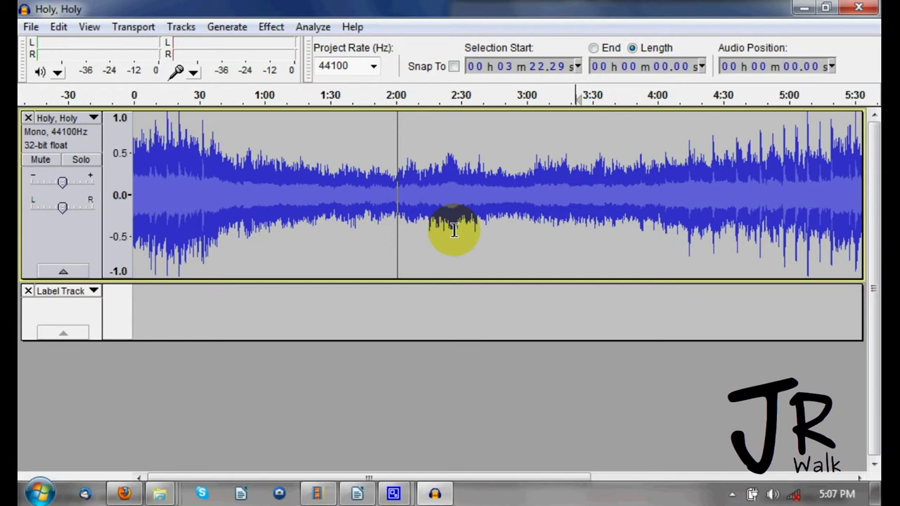
{"action": "key", "text": "ctrl+a"}
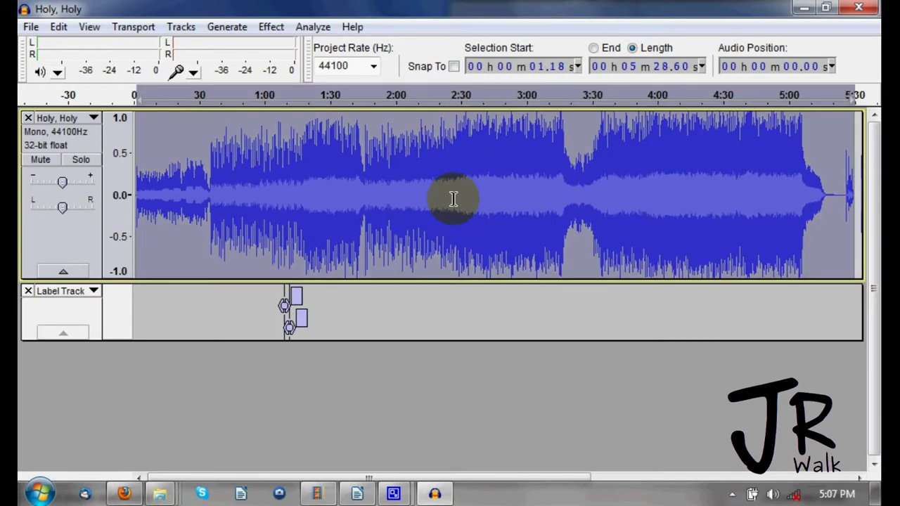
Select the whole track, then set the edit point near 2:11 and 2:28
{"action": "left_click", "coordinate": [454, 199]}
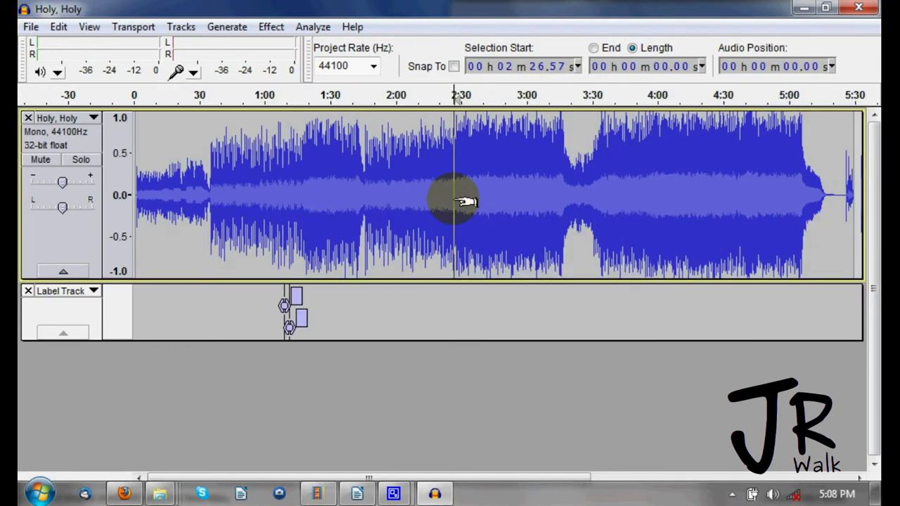
{"action": "double_click", "coordinate": [456, 201]}
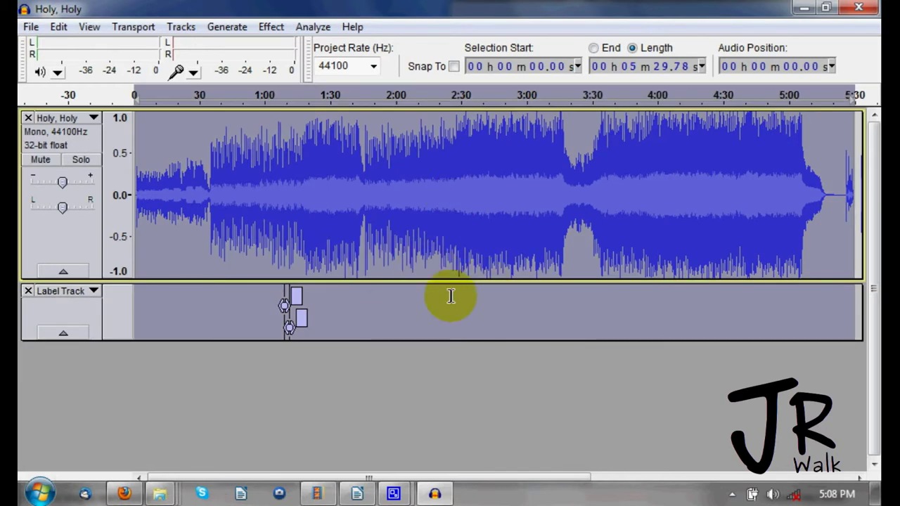
{"action": "left_click", "coordinate": [433, 196]}
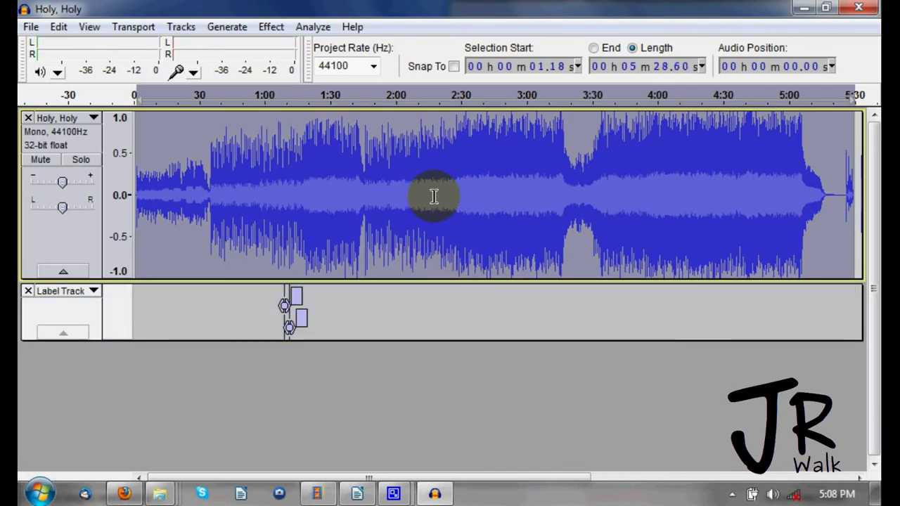
{"action": "left_click", "coordinate": [434, 196]}
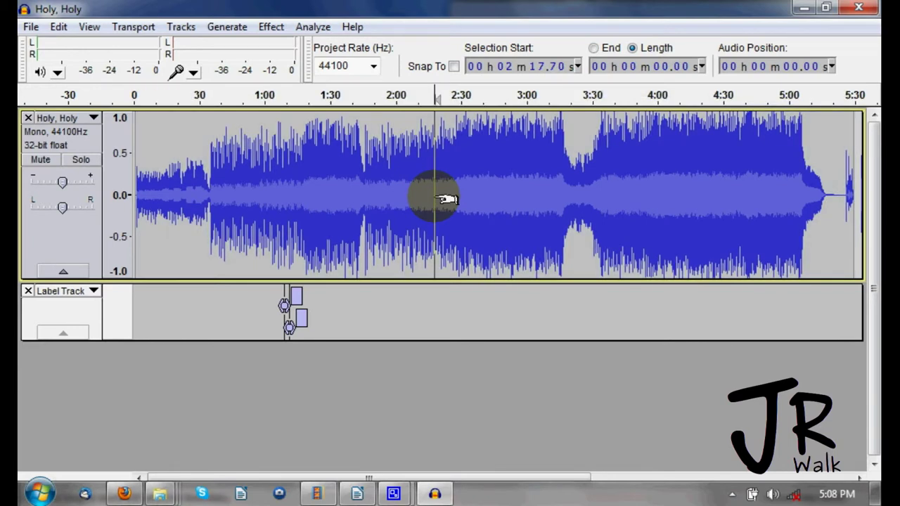
{"action": "key", "text": "ctrl+a"}
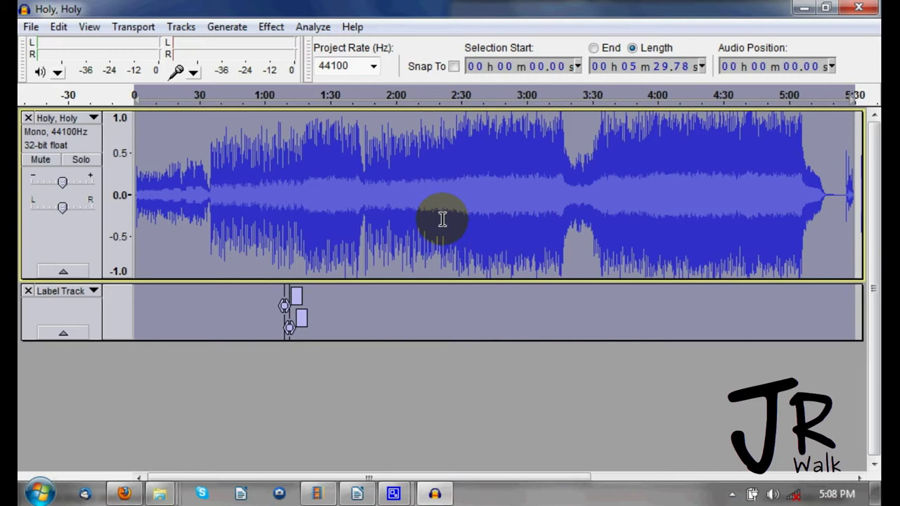
{"action": "left_click", "coordinate": [422, 237]}
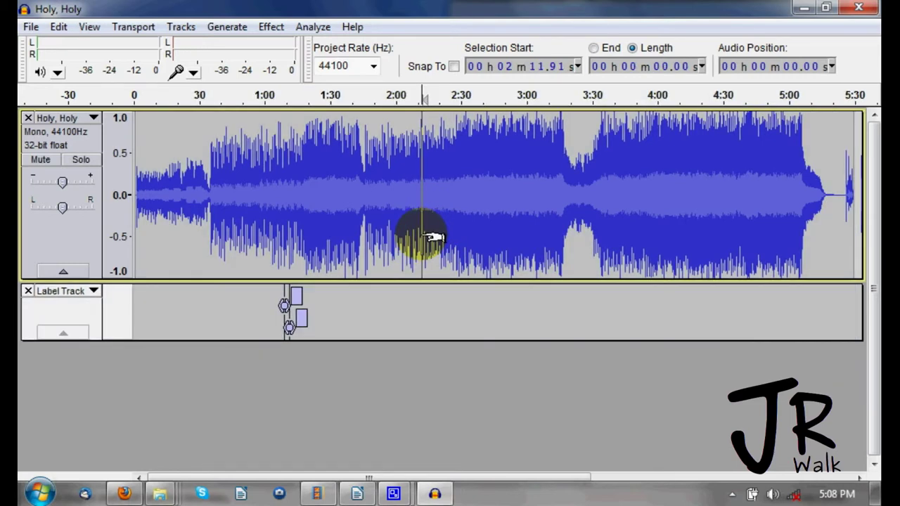
{"action": "left_click", "coordinate": [460, 236]}
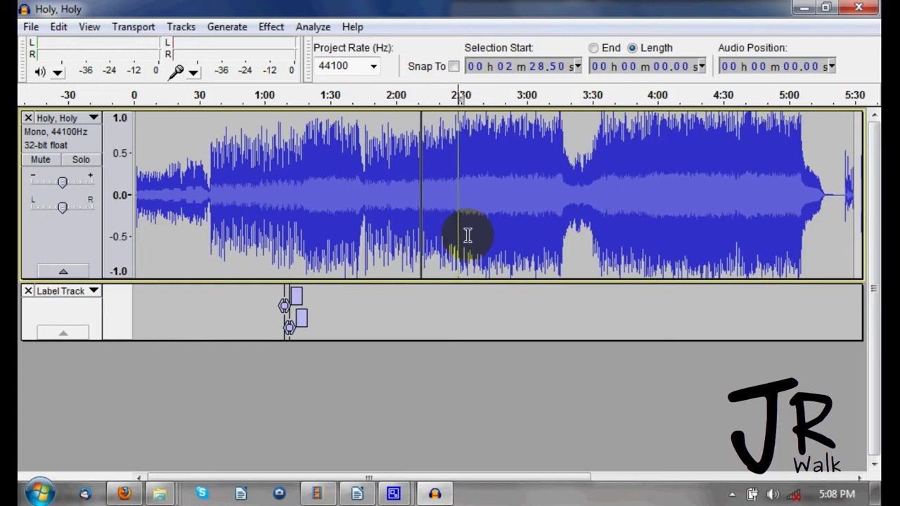
Split the Holy, Holy clip at about 2:24 with Ctrl+I
{"action": "scroll", "coordinate": [468, 235], "scroll_direction": "up", "scroll_amount": 1}
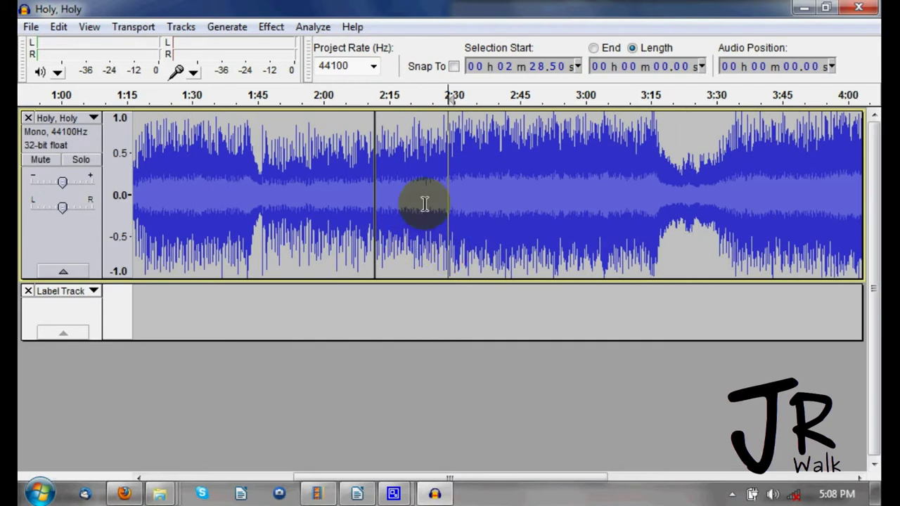
{"action": "left_click", "coordinate": [427, 204]}
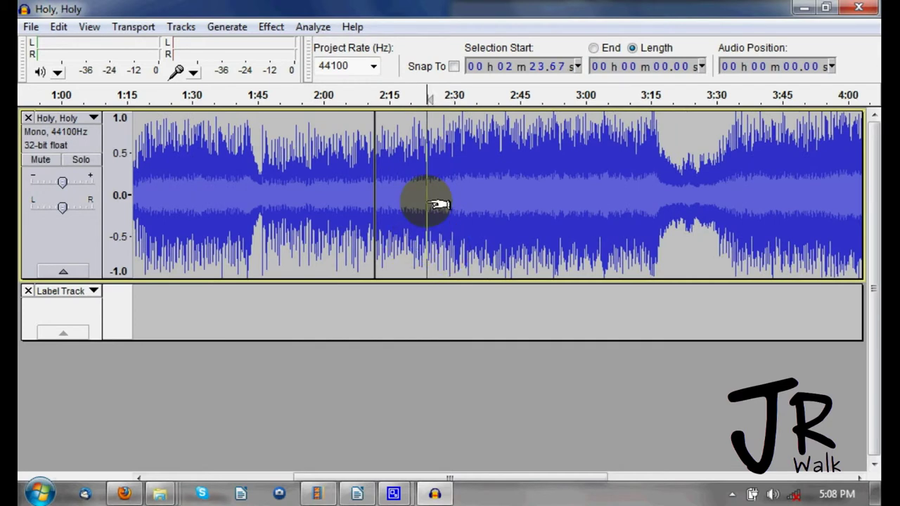
{"action": "left_click", "coordinate": [456, 208]}
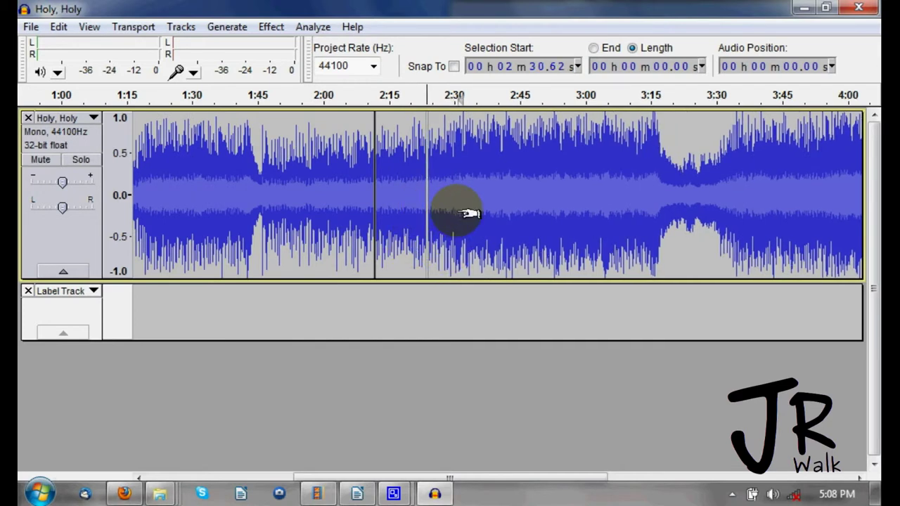
{"action": "left_click", "coordinate": [427, 258]}
{"action": "left_click", "coordinate": [428, 246]}
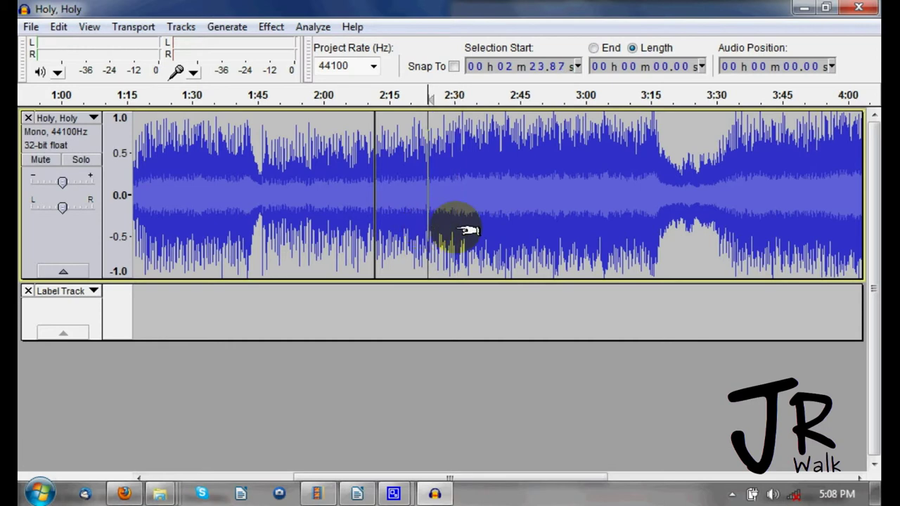
{"action": "key", "text": "ctrl+i"}
Join the clips between 2:04 and 2:32 with Ctrl+J, then set the edit point near 3:24
{"action": "left_click_drag", "start_coordinate": [465, 218], "coordinate": [342, 237]}
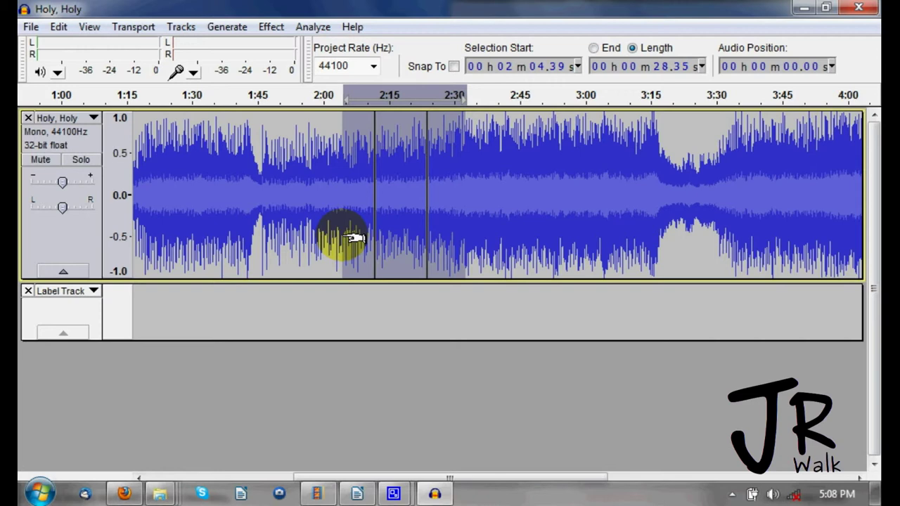
{"action": "key", "text": "ctrl+j"}
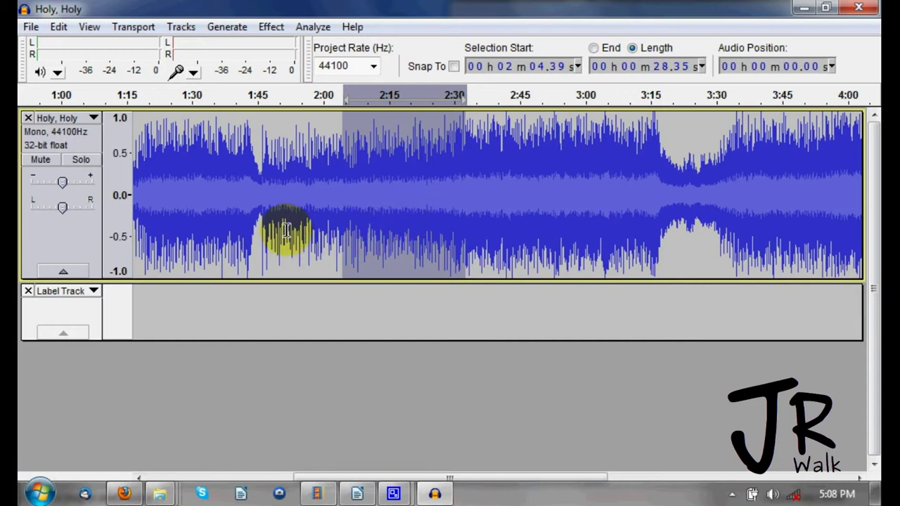
{"action": "left_click_drag", "start_coordinate": [261, 225], "coordinate": [350, 228]}
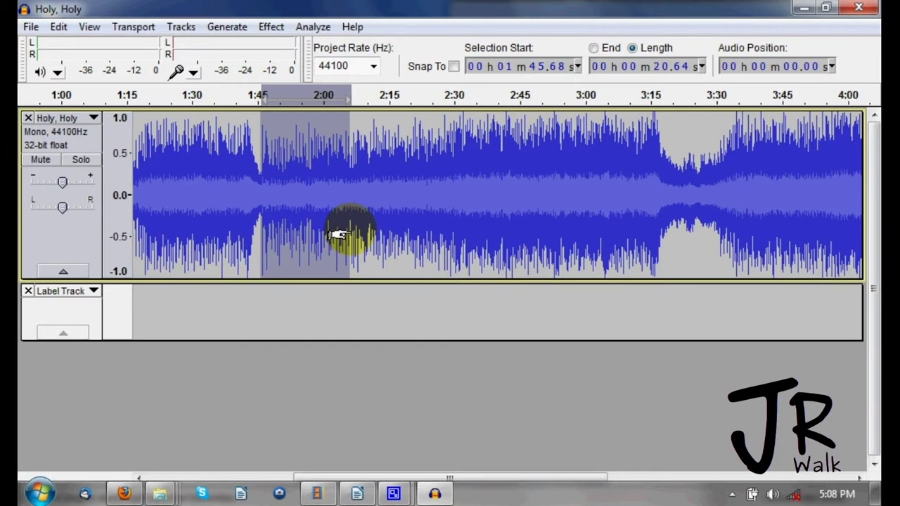
{"action": "left_click", "coordinate": [374, 204]}
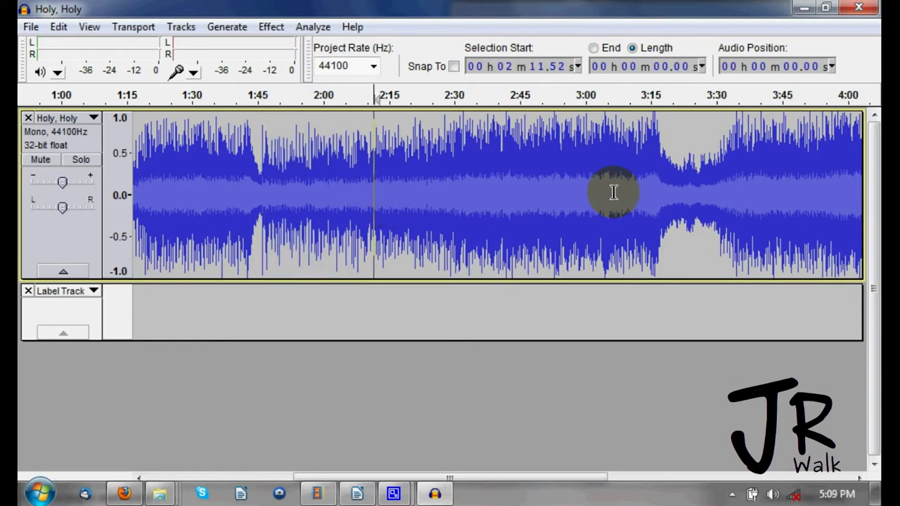
{"action": "left_click", "coordinate": [690, 203]}
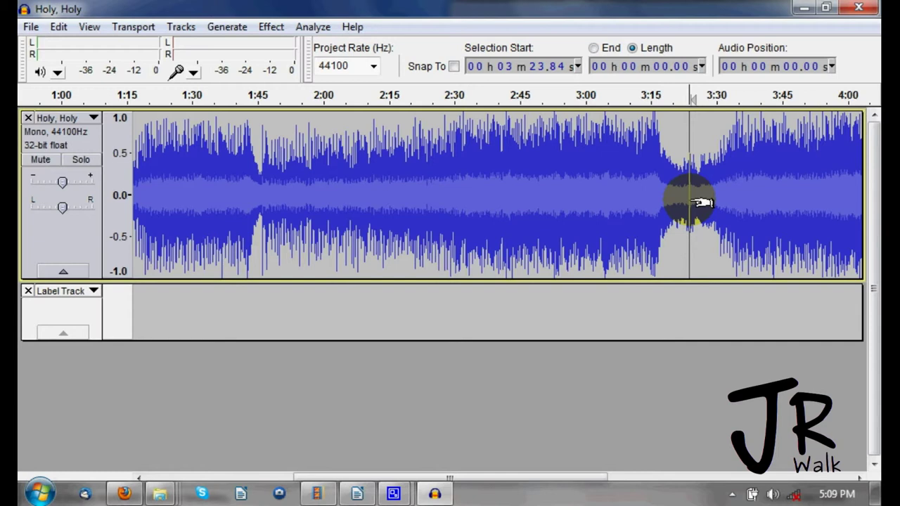
Cut the 1:46–2:14 passage and paste it at 2:52
{"action": "left_click", "coordinate": [780, 218], "text": "shift"}
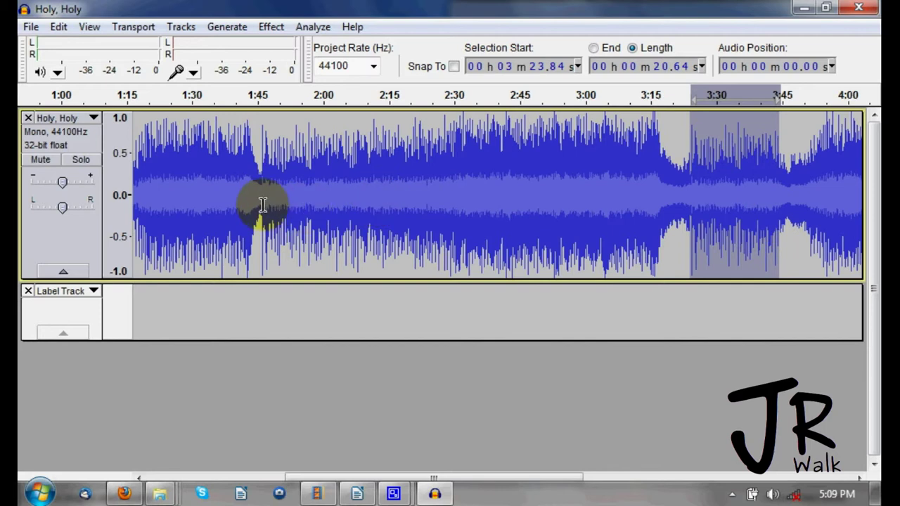
{"action": "left_click_drag", "start_coordinate": [262, 204], "coordinate": [382, 227]}
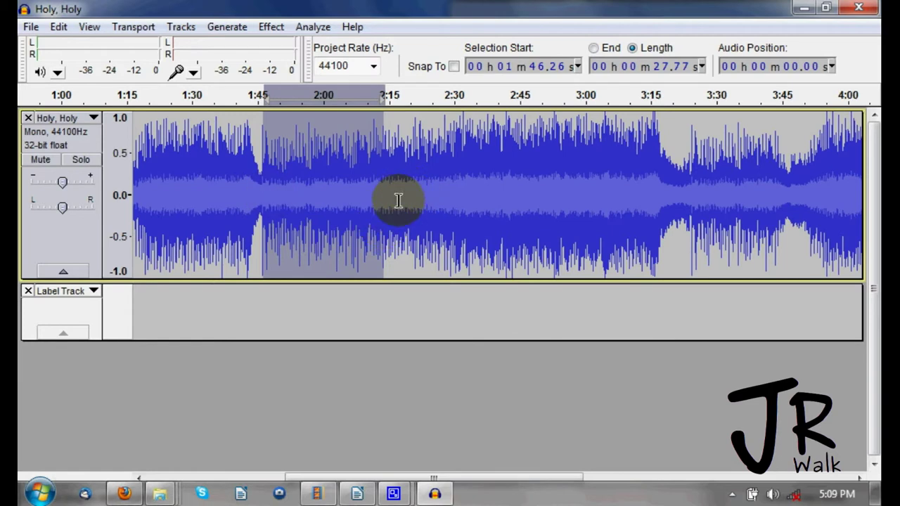
{"action": "key", "text": "Delete"}
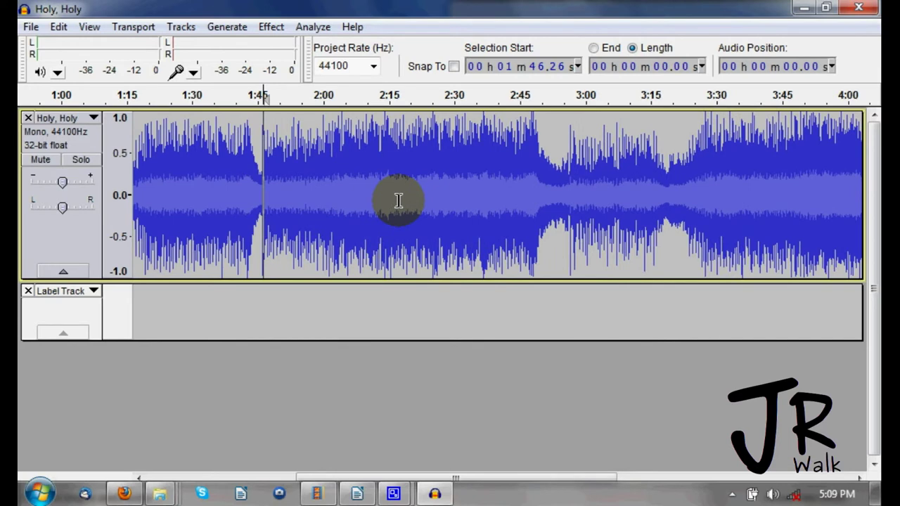
{"action": "left_click", "coordinate": [552, 203]}
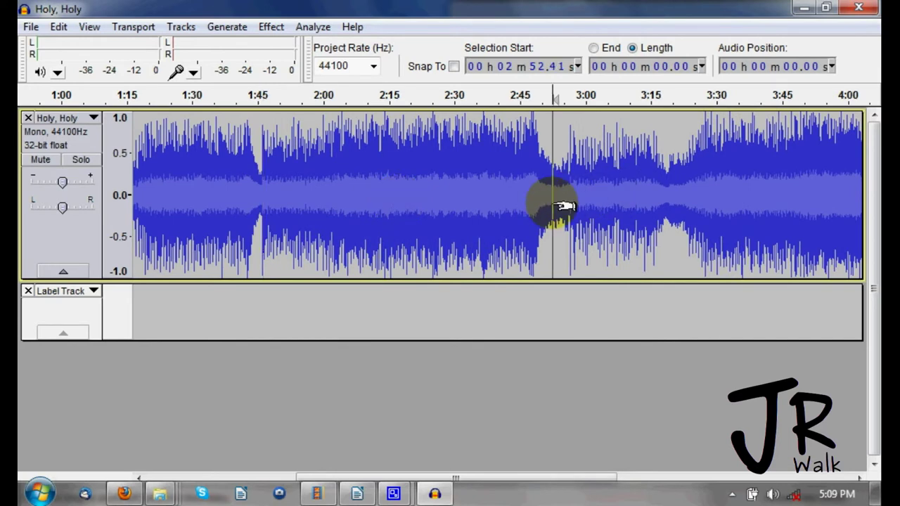
{"action": "key", "text": "ctrl+v"}
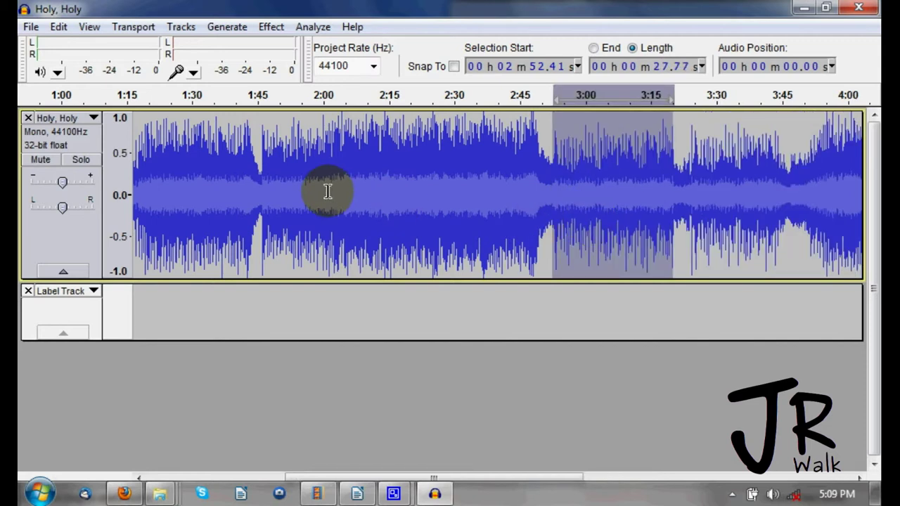
{"action": "left_click_drag", "start_coordinate": [328, 190], "coordinate": [364, 207]}
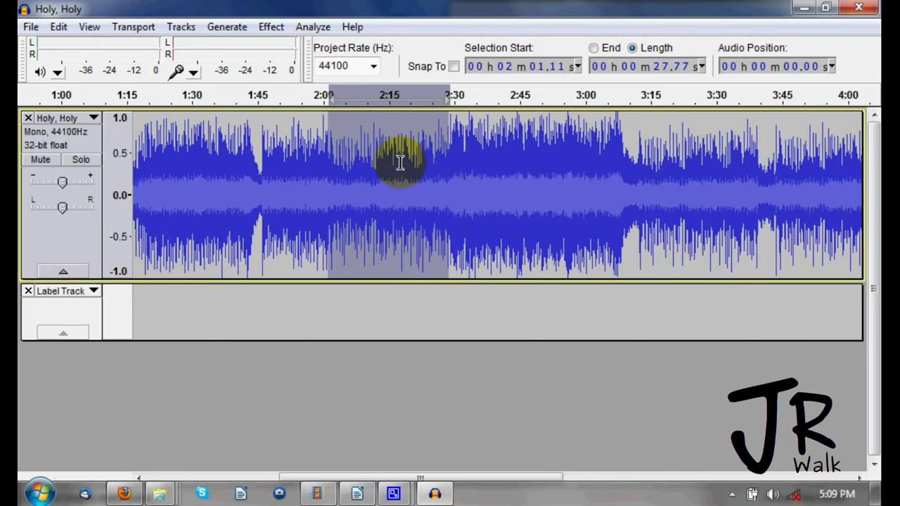
Silence the 1:45–2:14 passage and the stretch from 2:30 to 2:50
{"action": "left_click", "coordinate": [368, 181]}
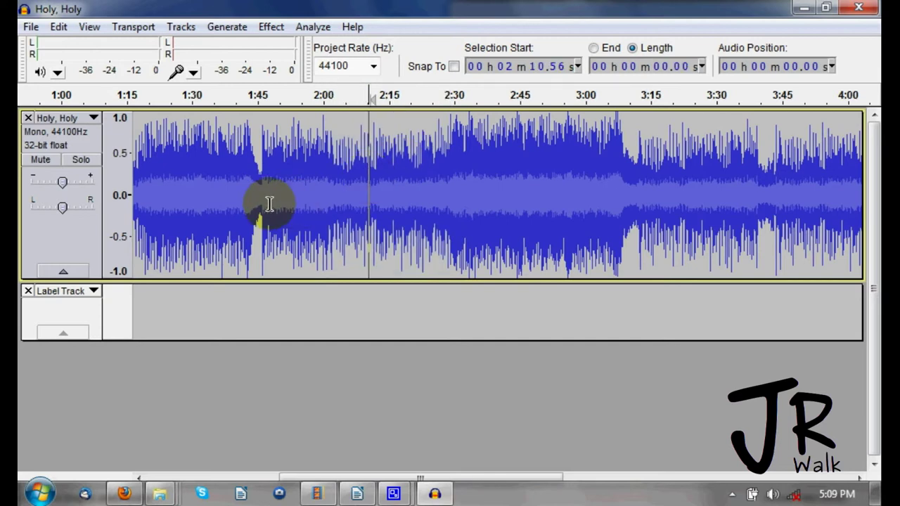
{"action": "left_click_drag", "start_coordinate": [261, 217], "coordinate": [385, 229]}
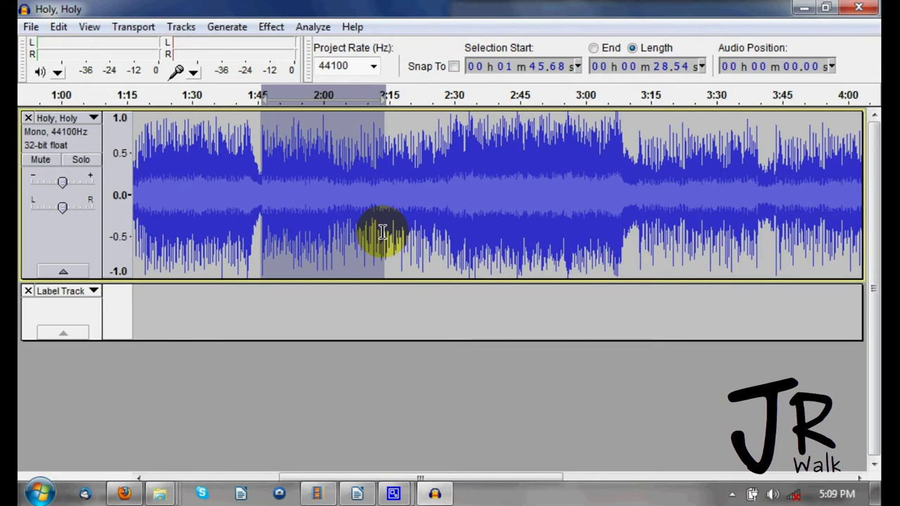
{"action": "key", "text": "ctrl+l"}
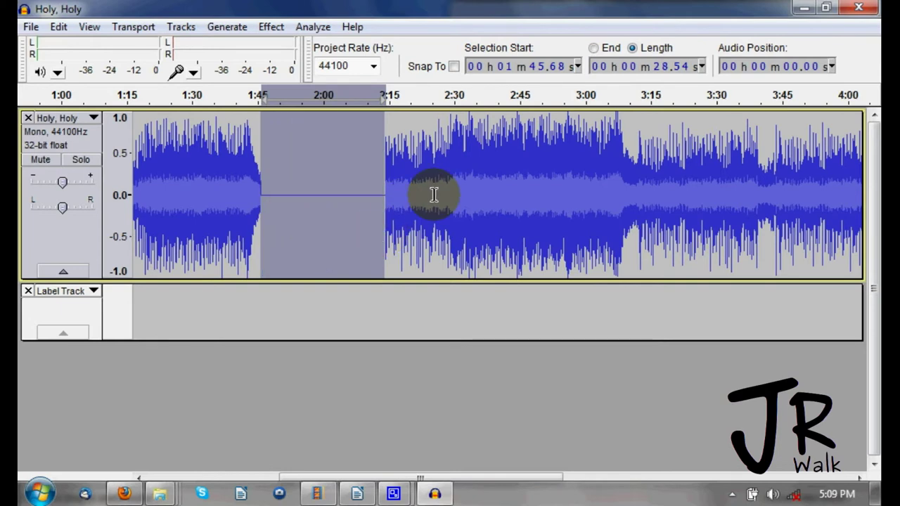
{"action": "left_click_drag", "start_coordinate": [454, 194], "coordinate": [540, 203]}
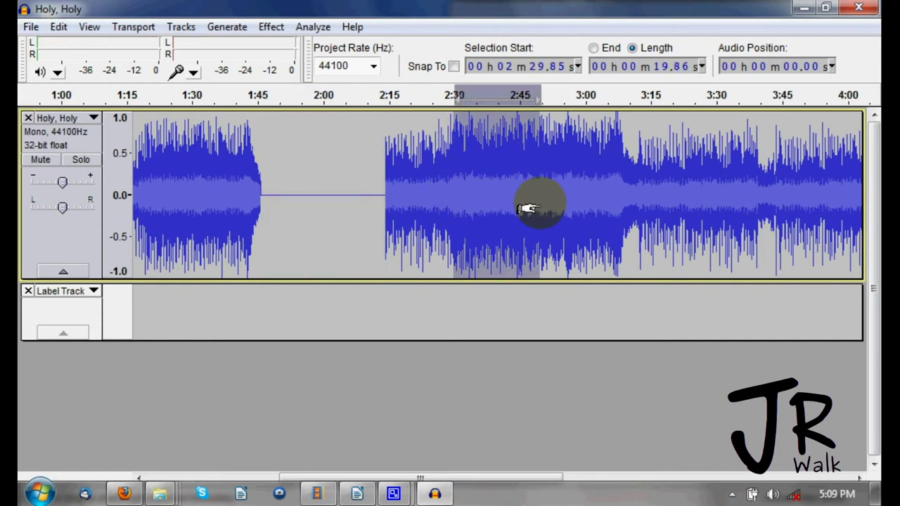
{"action": "key", "text": "ctrl+l"}
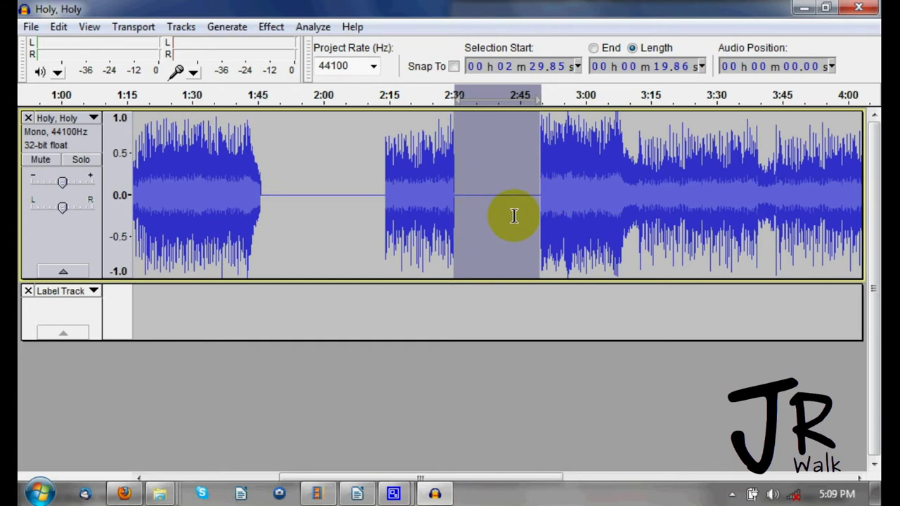
Undo both silences and clear the selection, leaving the cursor near 1:58
{"action": "key", "text": "ctrl+z"}
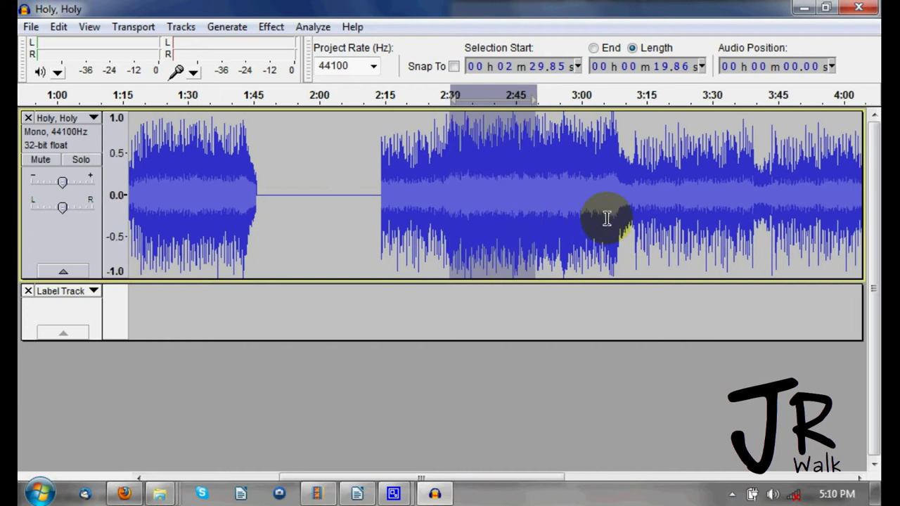
{"action": "key", "text": "ctrl+z"}
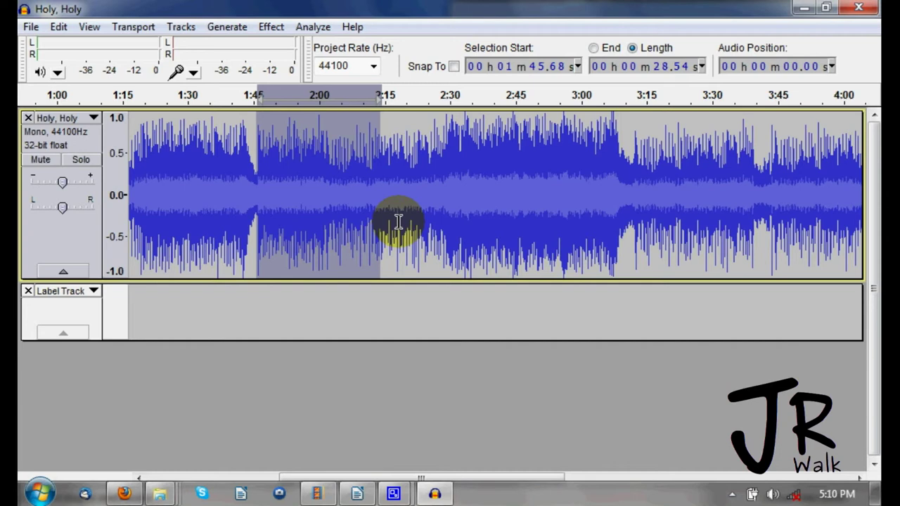
{"action": "left_click", "coordinate": [310, 219]}
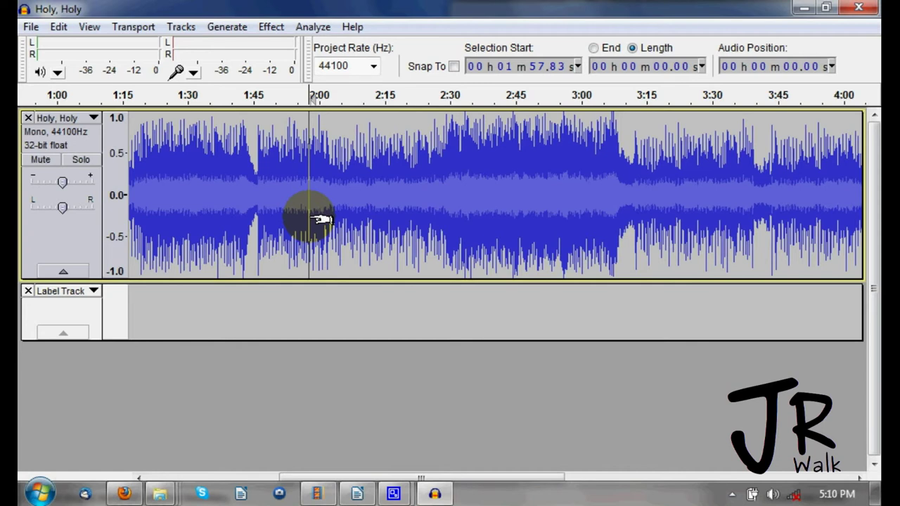
Save the project as 'Holy, Holy.aup' on the Desktop, accepting the .aup warning
{"action": "key", "text": "ctrl+s"}
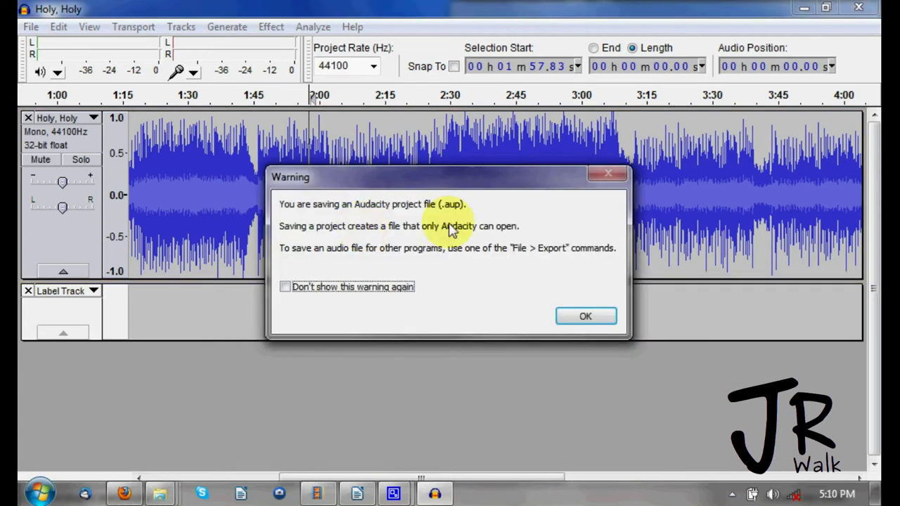
{"action": "left_click", "coordinate": [585, 316]}
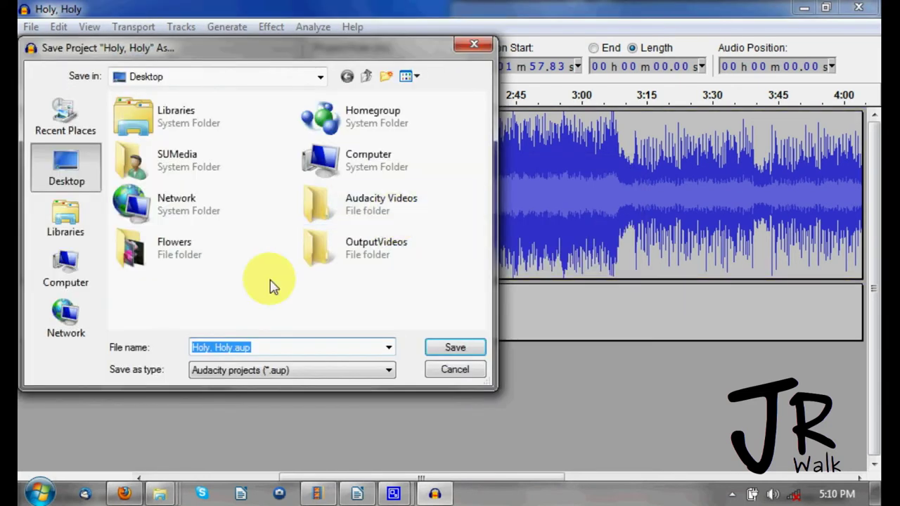
{"action": "left_click", "coordinate": [460, 345]}
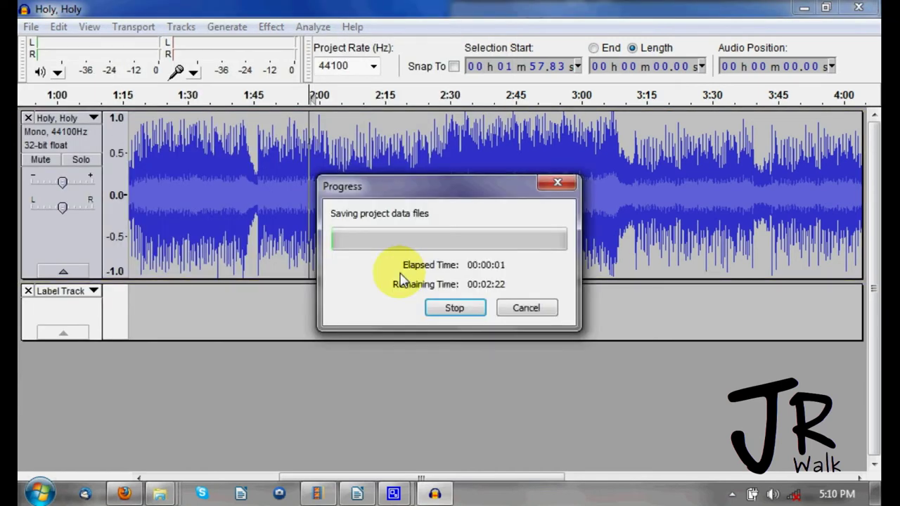
{"action": "left_click", "coordinate": [531, 314]}
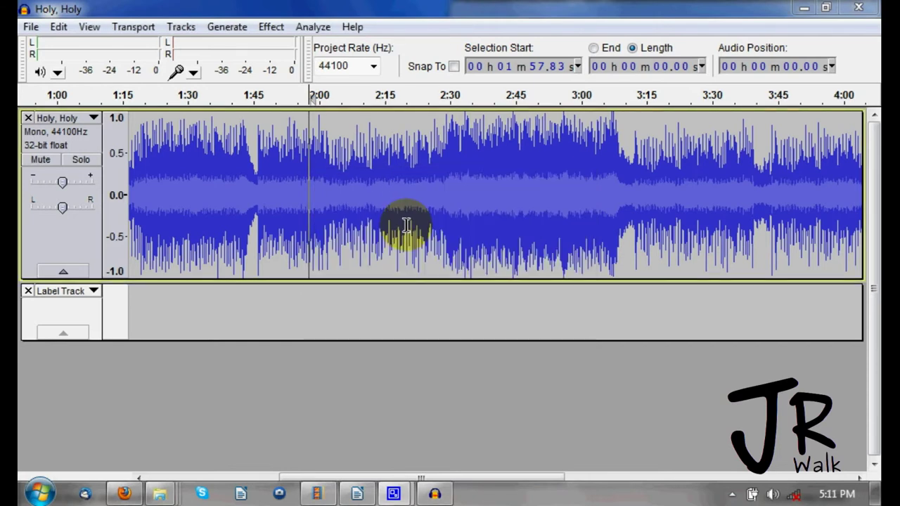
{"action": "left_click", "coordinate": [407, 226]}
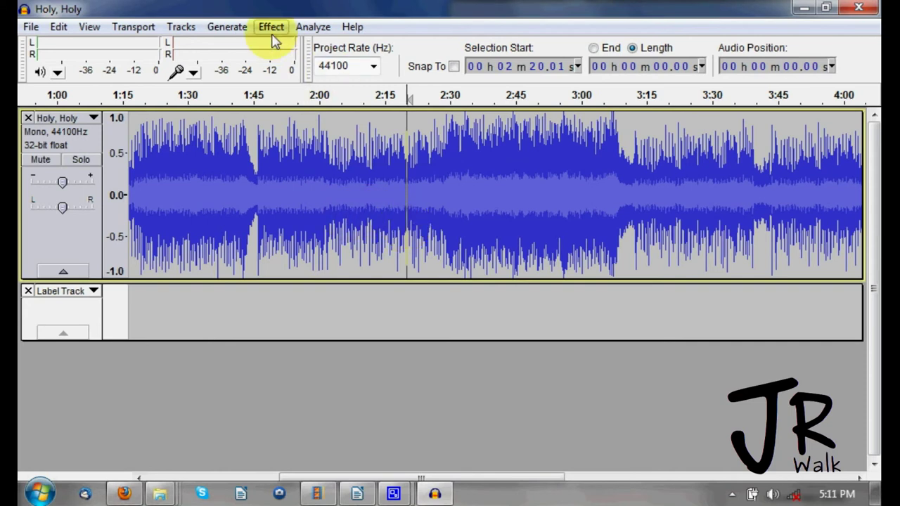
{"action": "left_click", "coordinate": [31, 26]}
{"action": "left_click", "coordinate": [425, 239]}
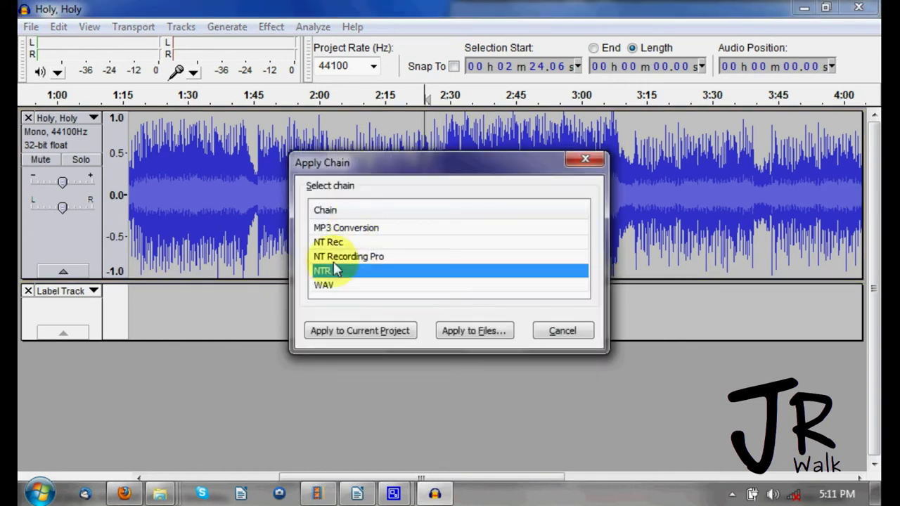
{"action": "left_click", "coordinate": [554, 331]}
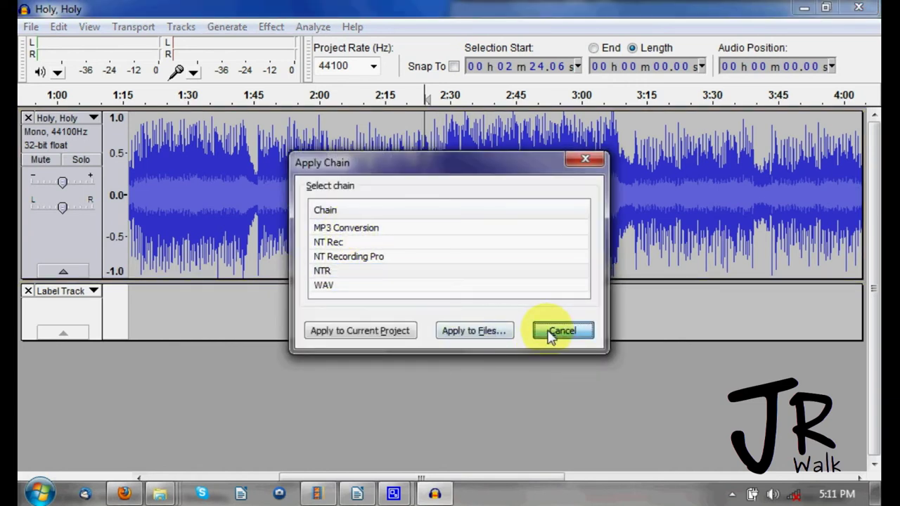
{"action": "left_click", "coordinate": [416, 238]}
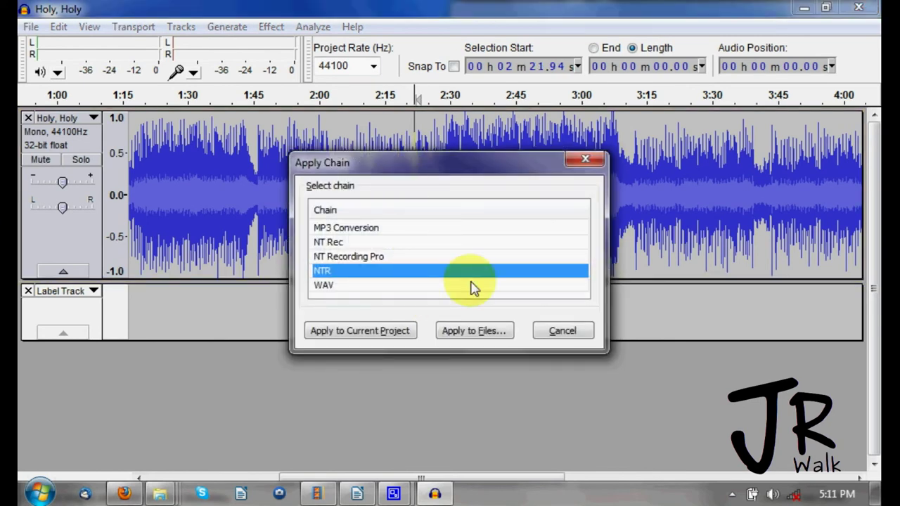
{"action": "left_click", "coordinate": [558, 333]}
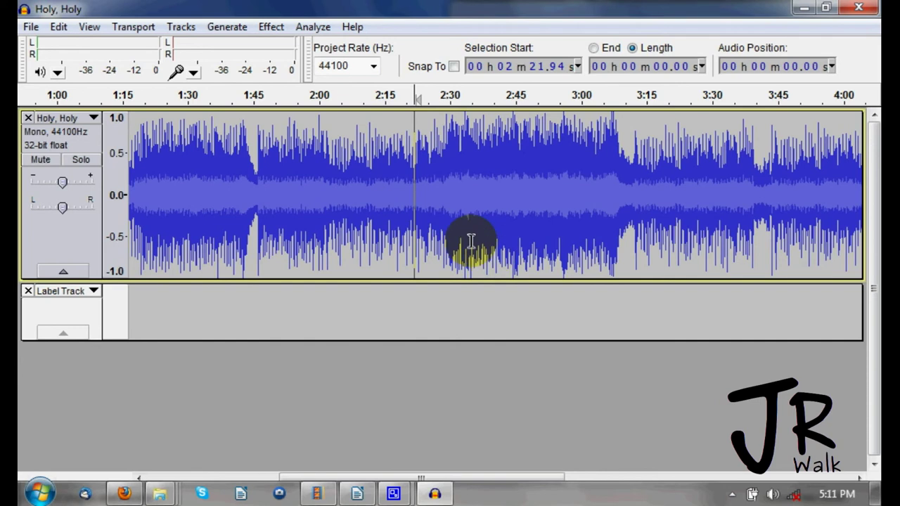
{"action": "left_click", "coordinate": [405, 219]}
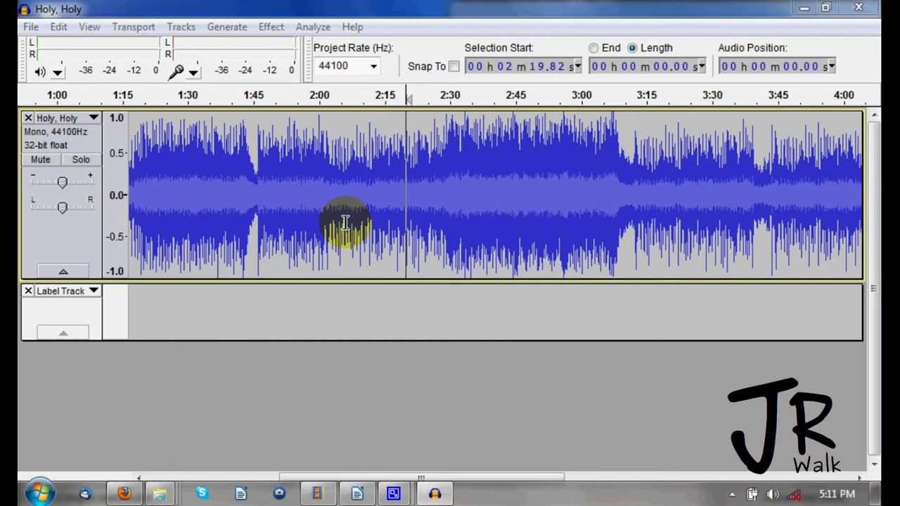
{"action": "key", "text": "ctrl+shift+e"}
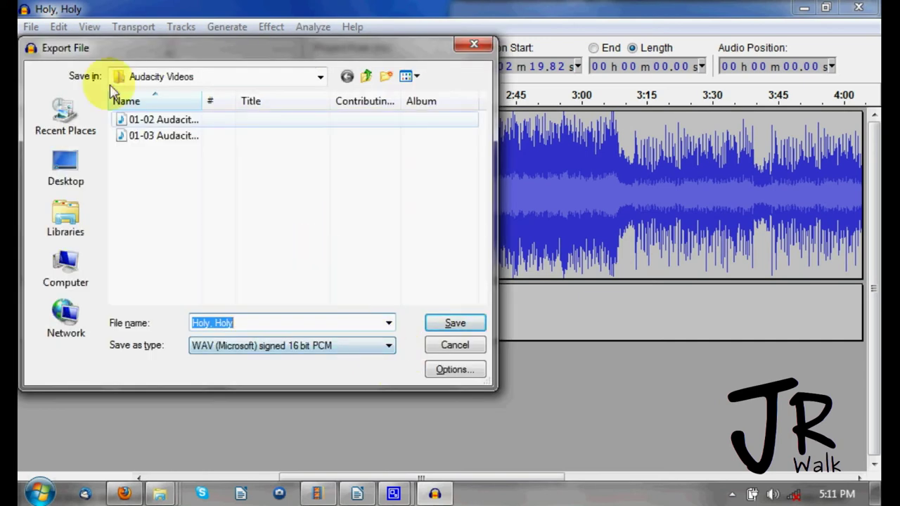
{"action": "left_click", "coordinate": [444, 348]}
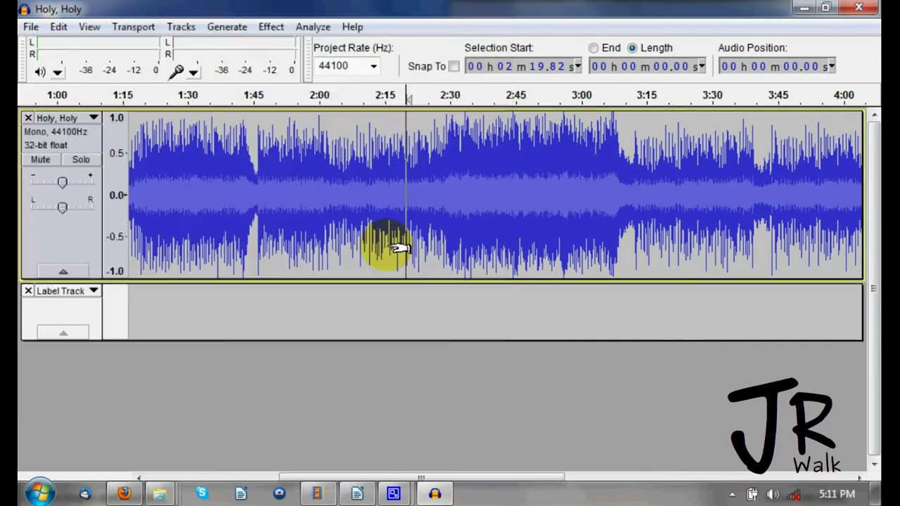
{"action": "left_click", "coordinate": [260, 224]}
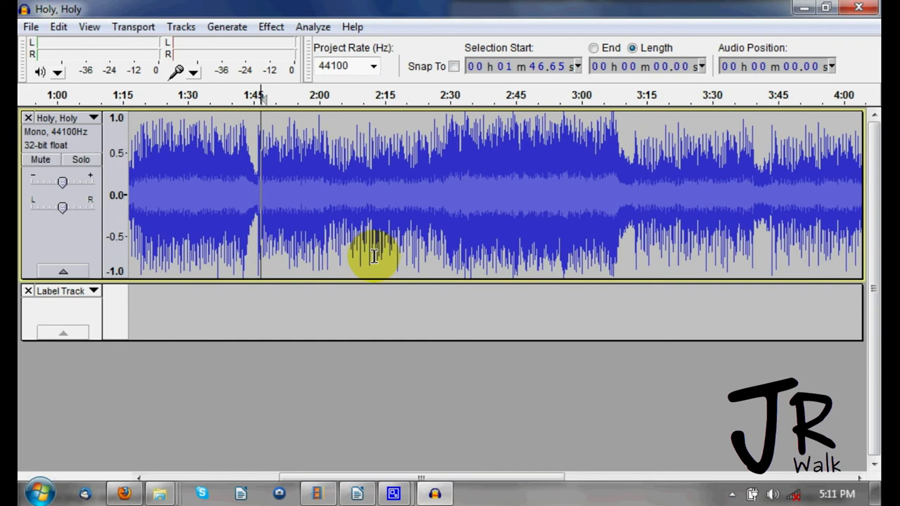
{"action": "key", "text": "ctrl+shift+l"}
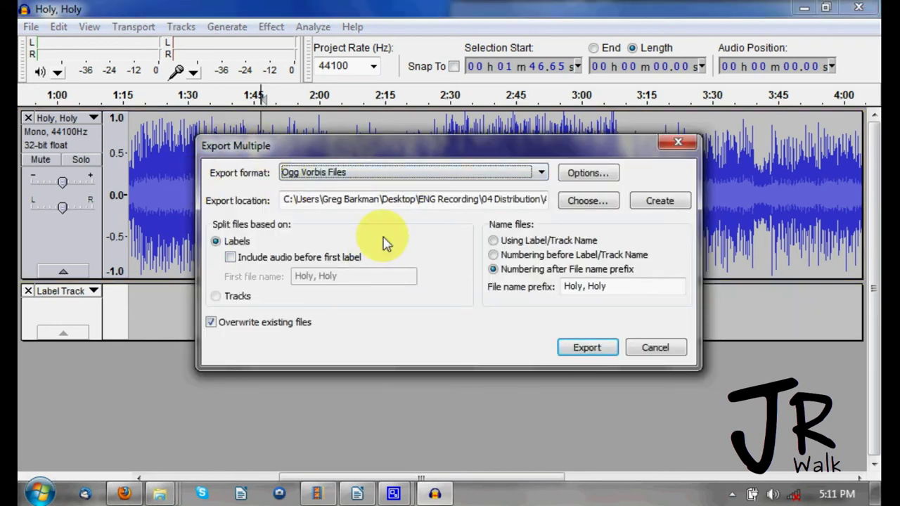
{"action": "left_click", "coordinate": [653, 350]}
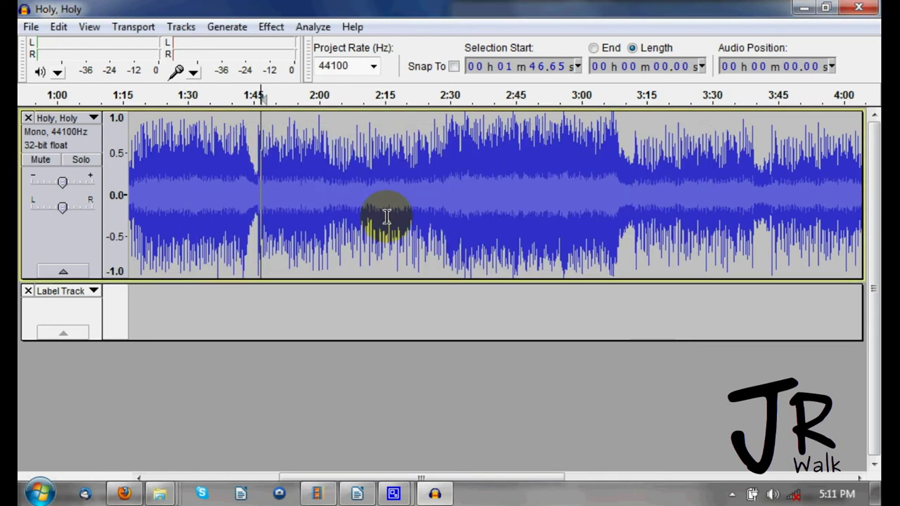
{"action": "left_click", "coordinate": [386, 218]}
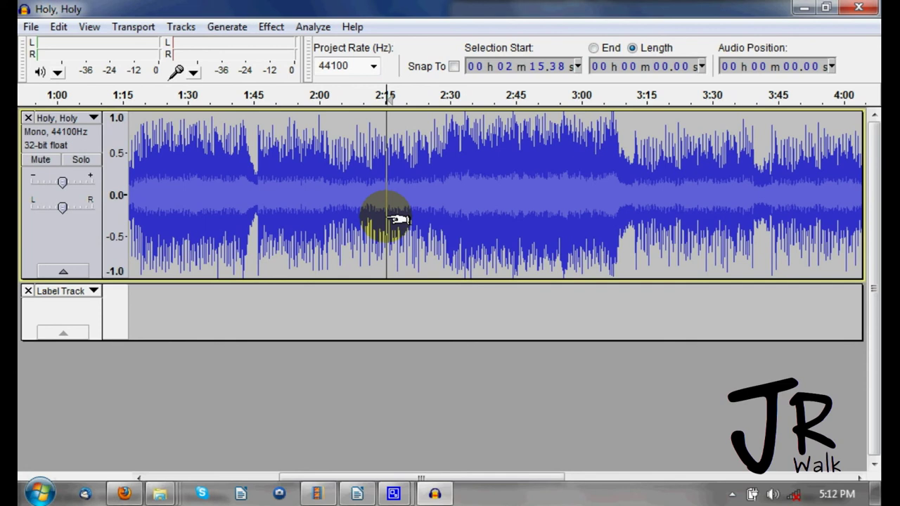
{"action": "key", "text": "ctrl+shift+i"}
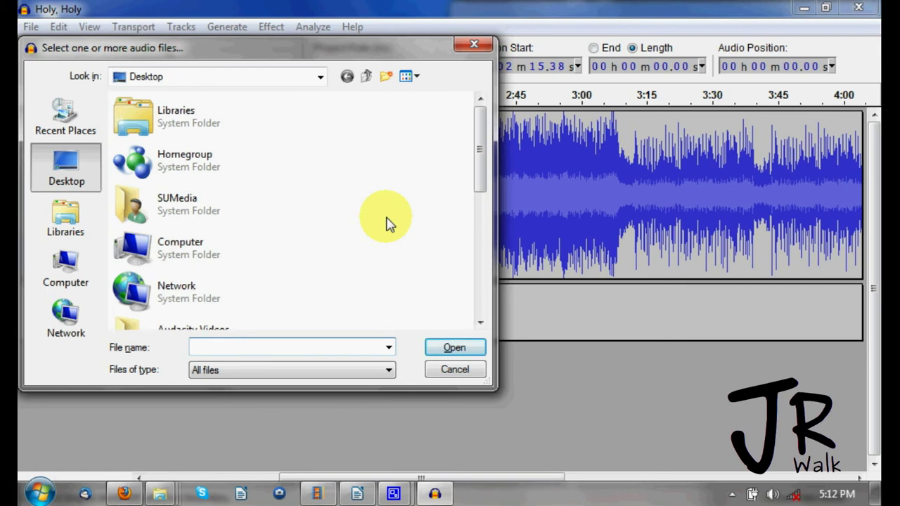
{"action": "left_click_drag", "start_coordinate": [466, 195], "coordinate": [474, 277]}
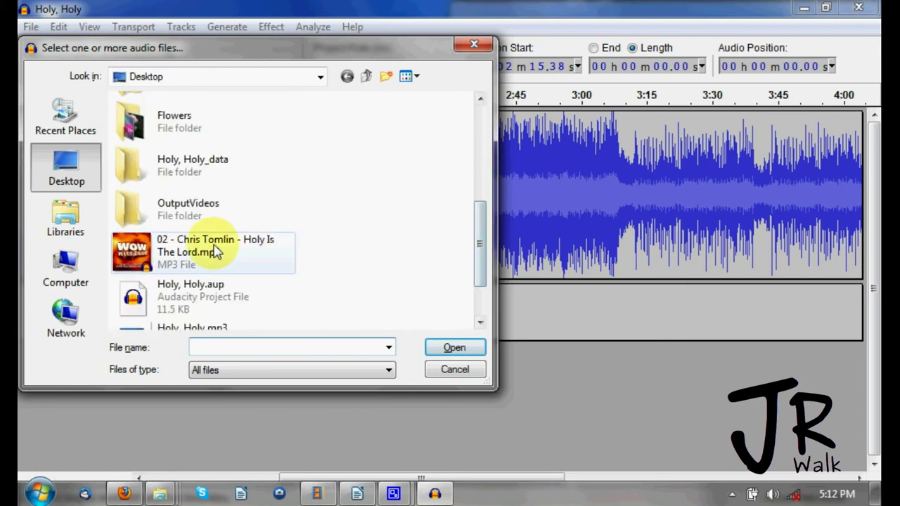
{"action": "left_click", "coordinate": [456, 370]}
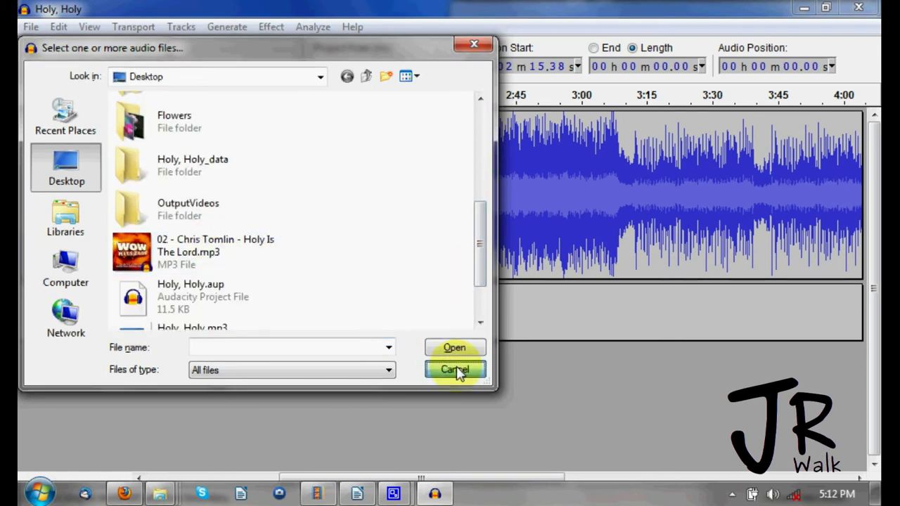
{"action": "left_click", "coordinate": [383, 212]}
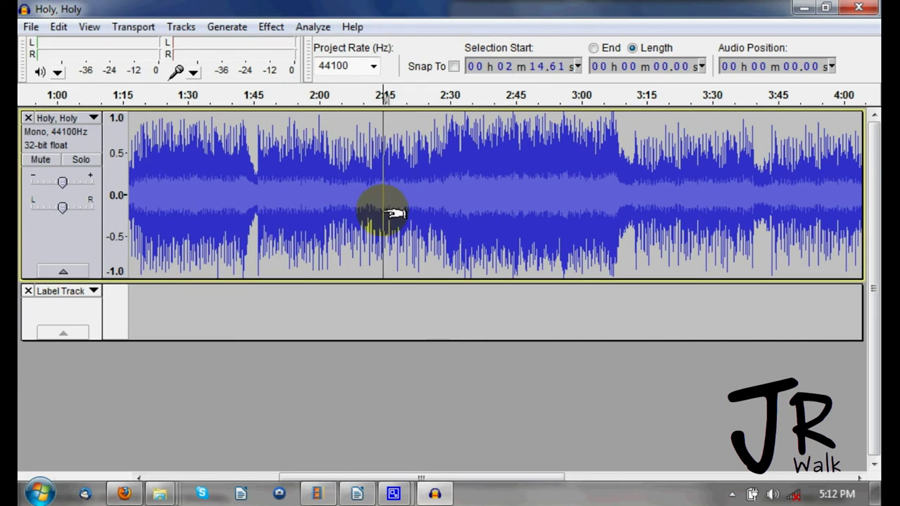